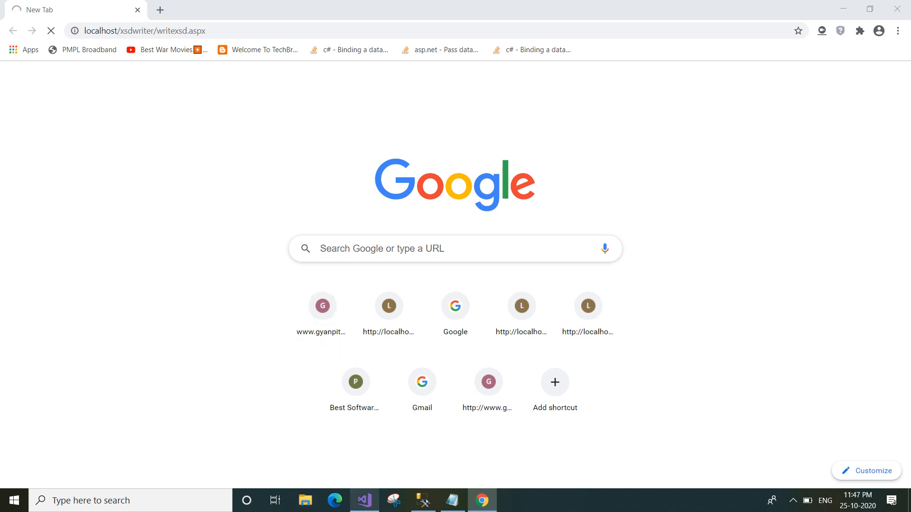
# - Open File Explorer and browse to the xsd folder inside the Youtube folder on Local Disk (G:)
pyautogui.click(365, 500)
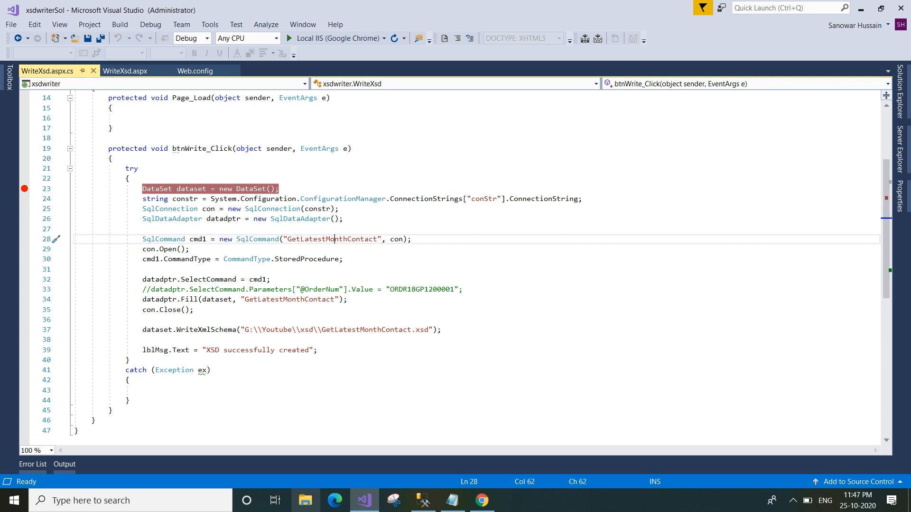
pyautogui.click(305, 500)
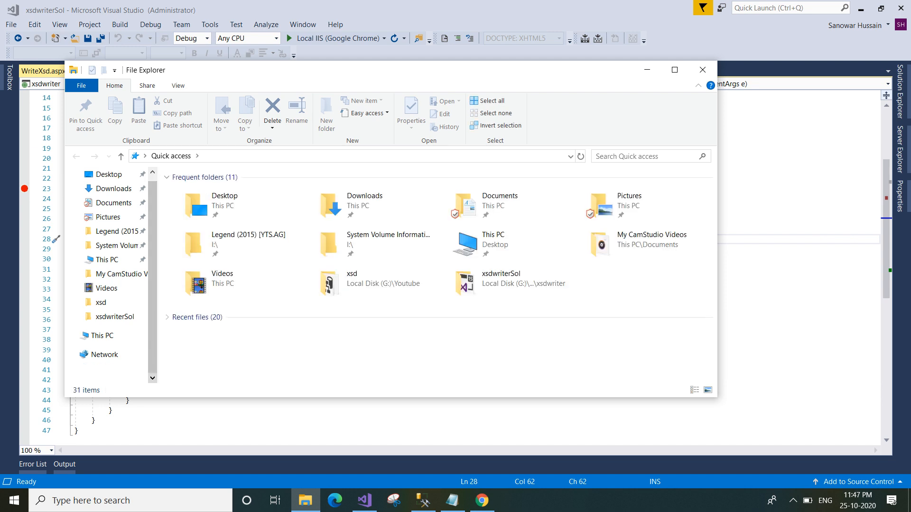
pyautogui.click(102, 335)
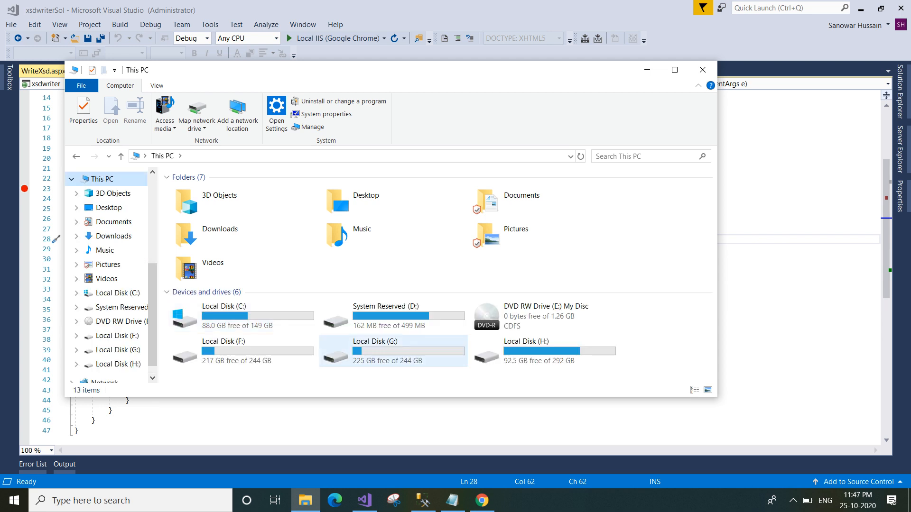
pyautogui.click(408, 354)
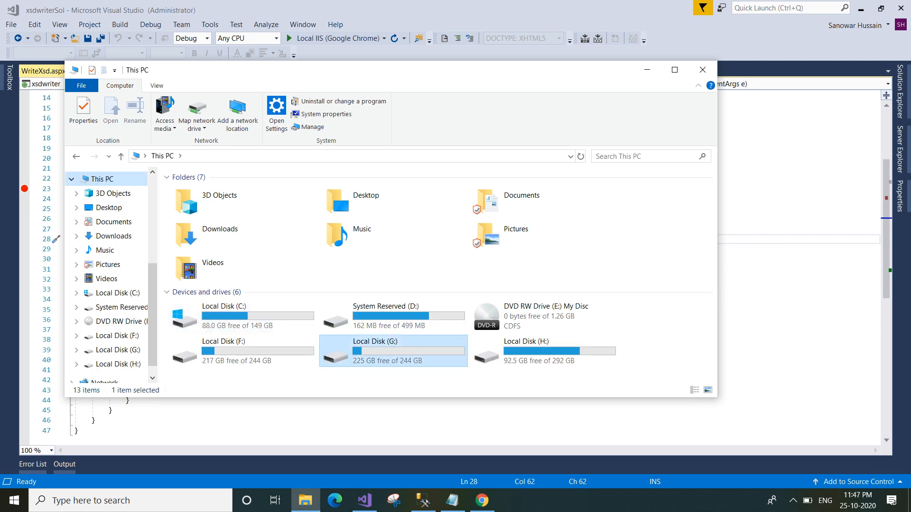
pyautogui.doubleClick(389, 356)
pyautogui.click(370, 346)
pyautogui.press('y')
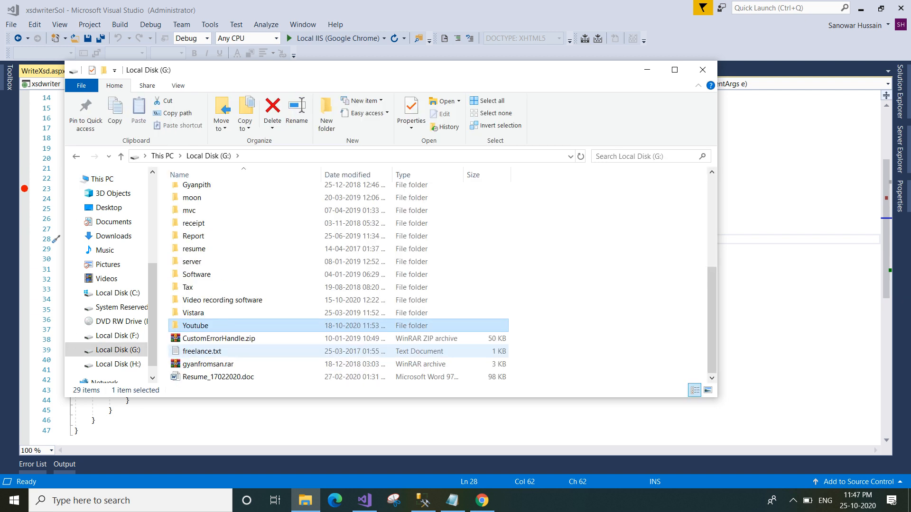
pyautogui.press('Return')
pyautogui.press('x')
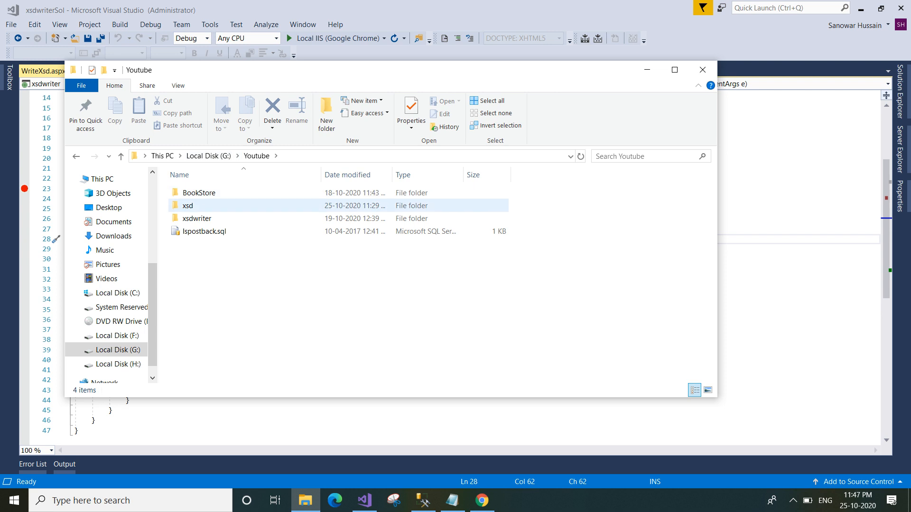
pyautogui.press('Return')
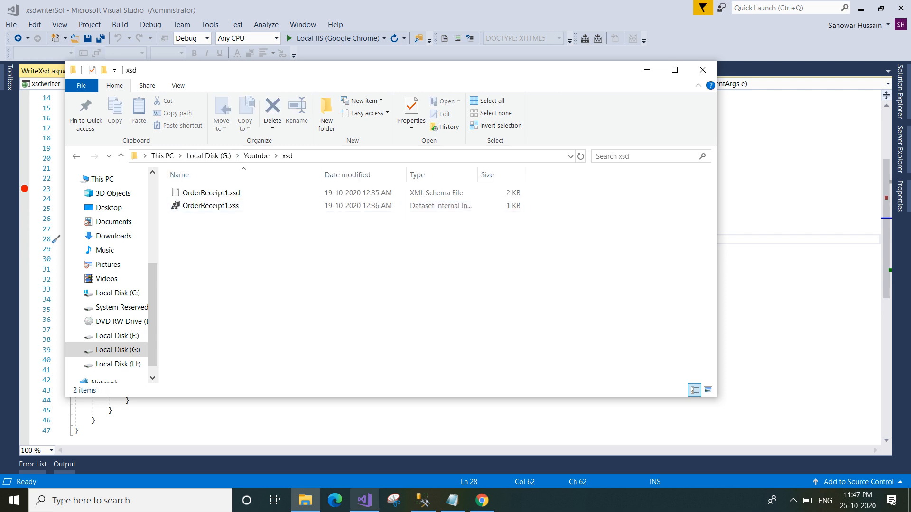
# - Switch to Visual Studio and remove the breakpoint from the DataSet declaration on line 23 of WriteXsd.aspx.cs
pyautogui.click(482, 500)
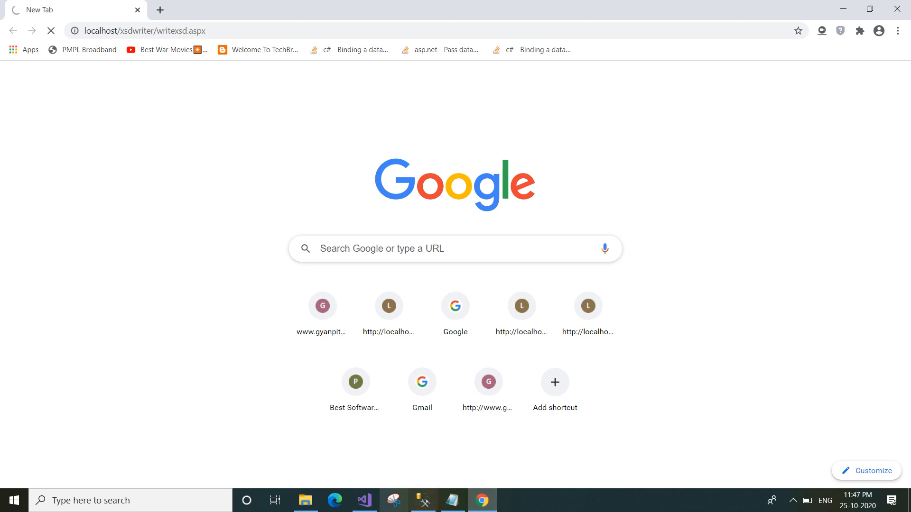
pyautogui.click(365, 501)
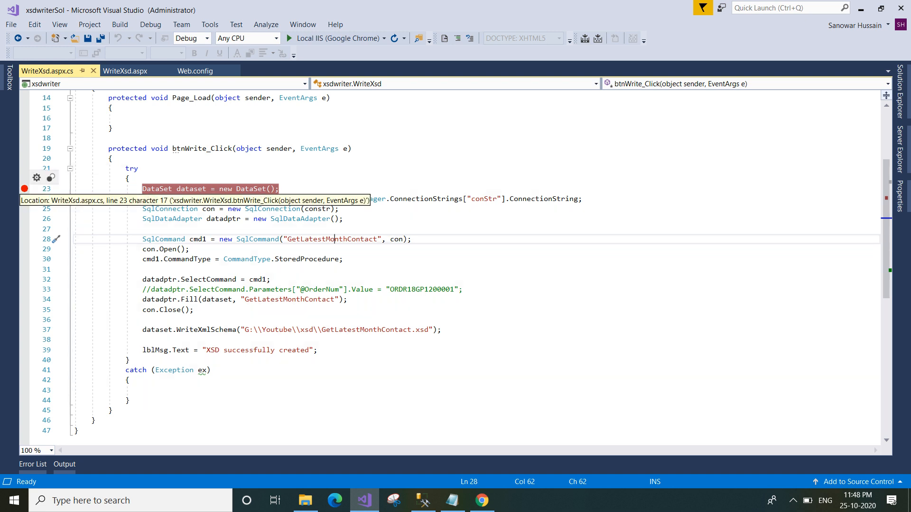
pyautogui.click(24, 189)
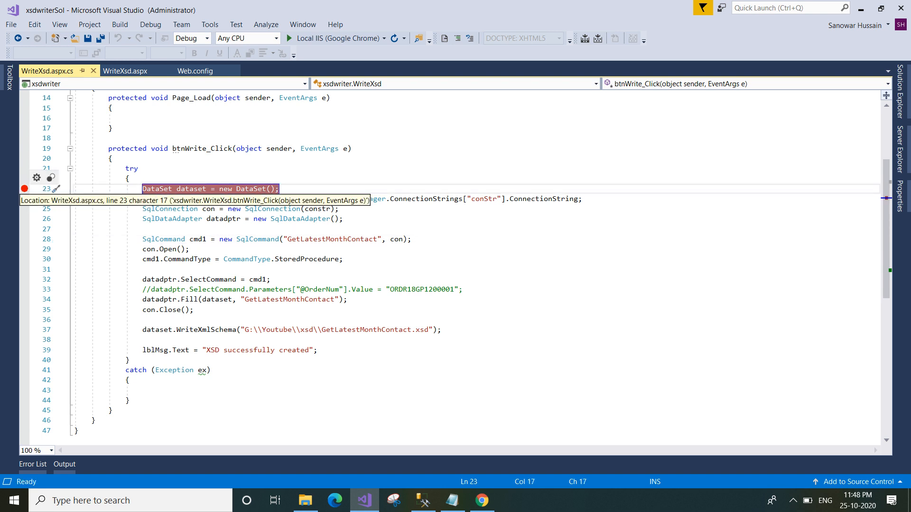
pyautogui.click(24, 189)
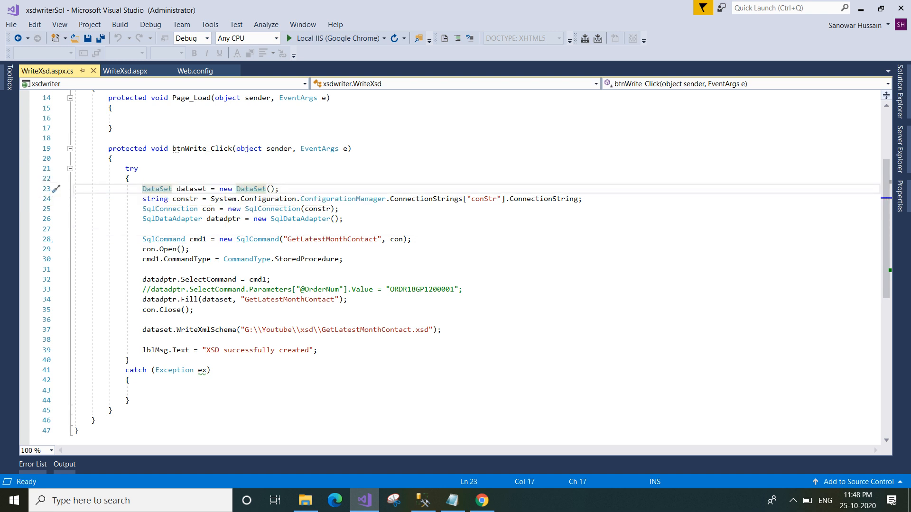
# - Run WriteXsdFile on the localhost writexsd.aspx page in Chrome and select the generated GetLatestMonthContact.xsd in the xsd folder
pyautogui.click(482, 501)
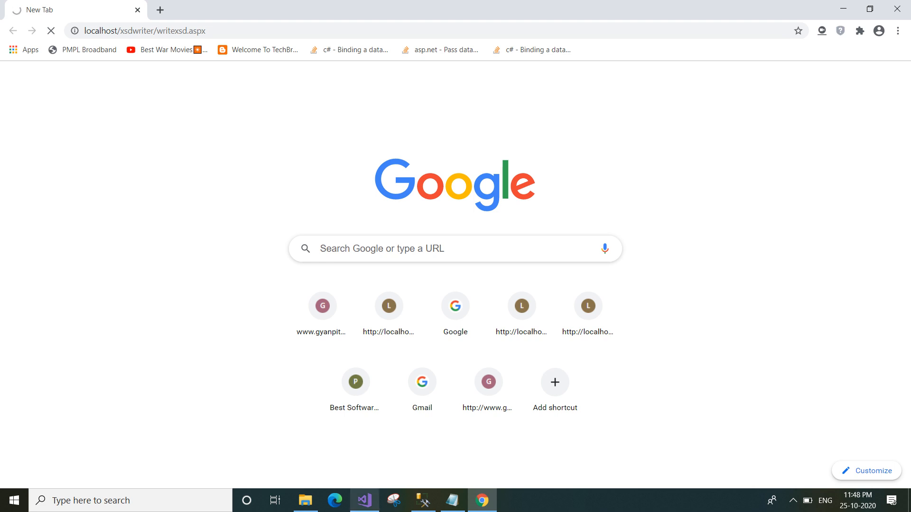
pyautogui.click(365, 500)
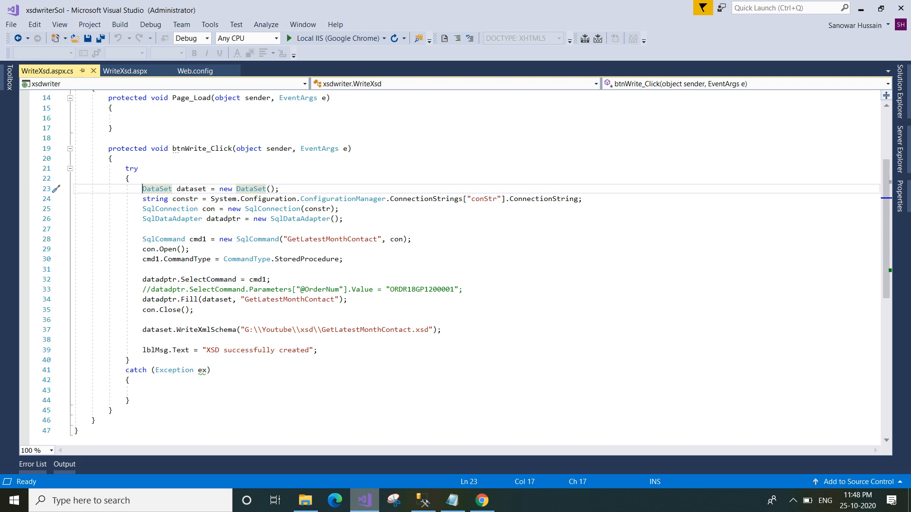
pyautogui.click(365, 500)
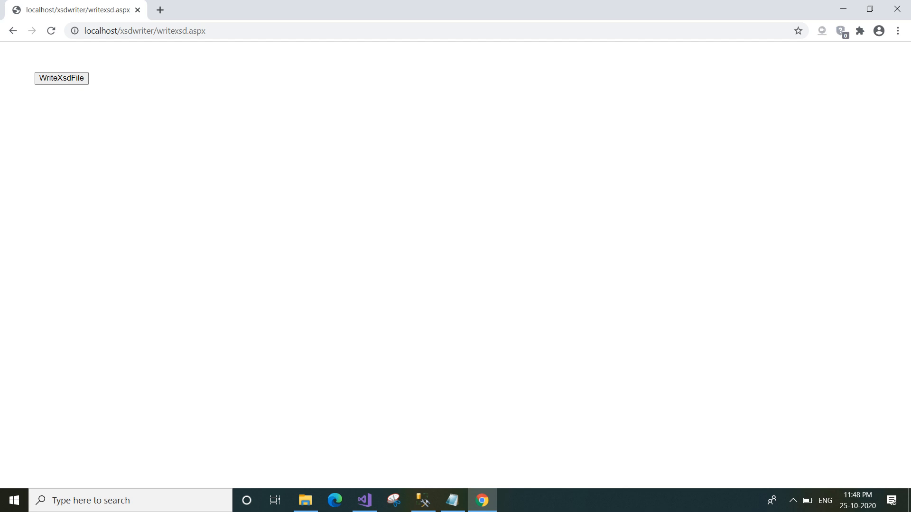
pyautogui.click(61, 78)
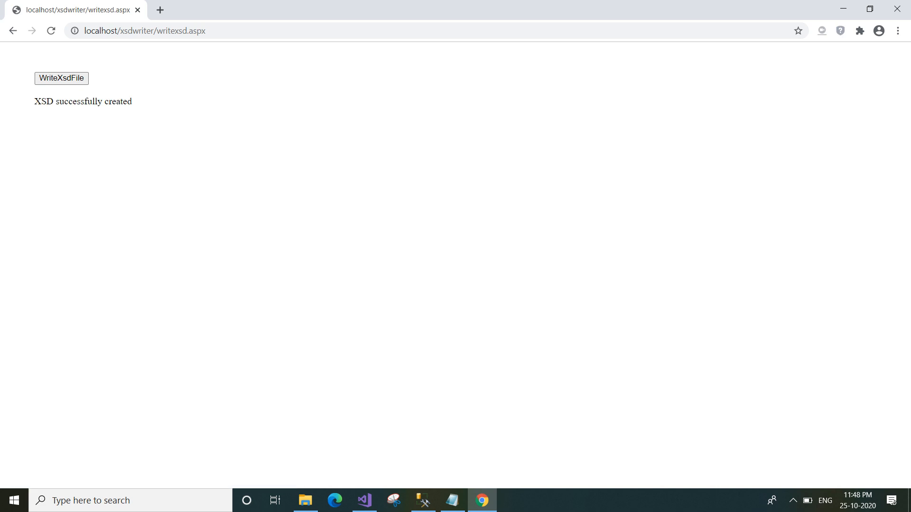
pyautogui.click(306, 501)
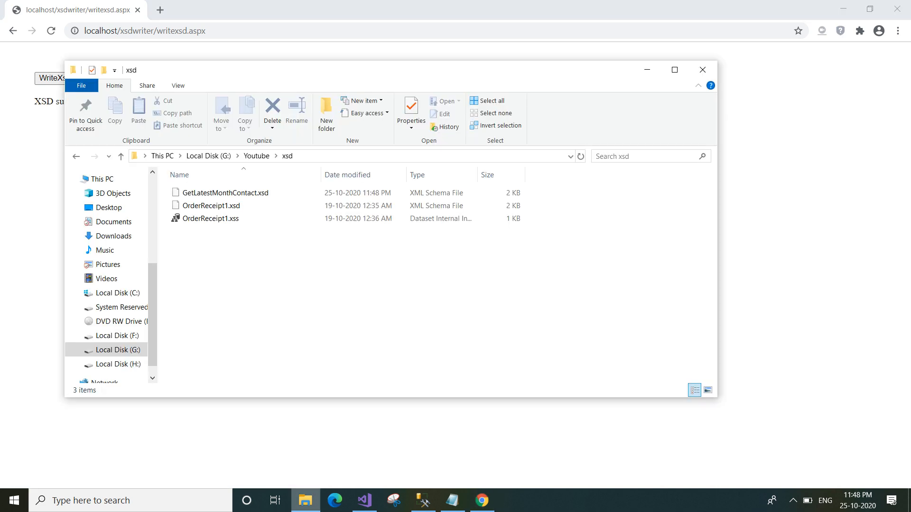
pyautogui.click(237, 193)
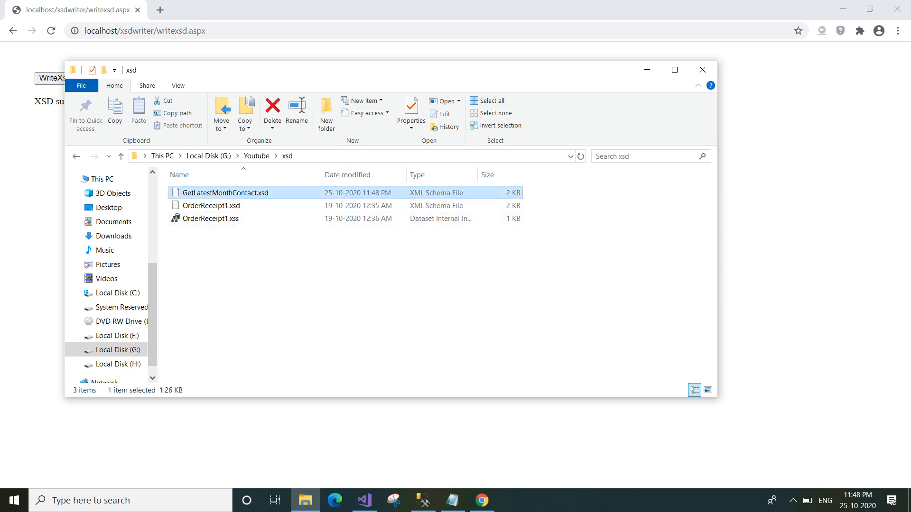
pyautogui.click(365, 501)
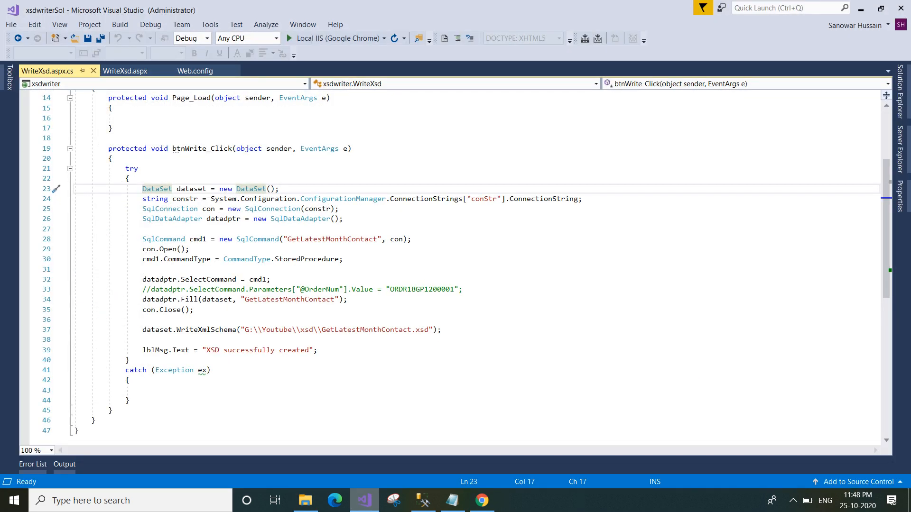
pyautogui.click(195, 310)
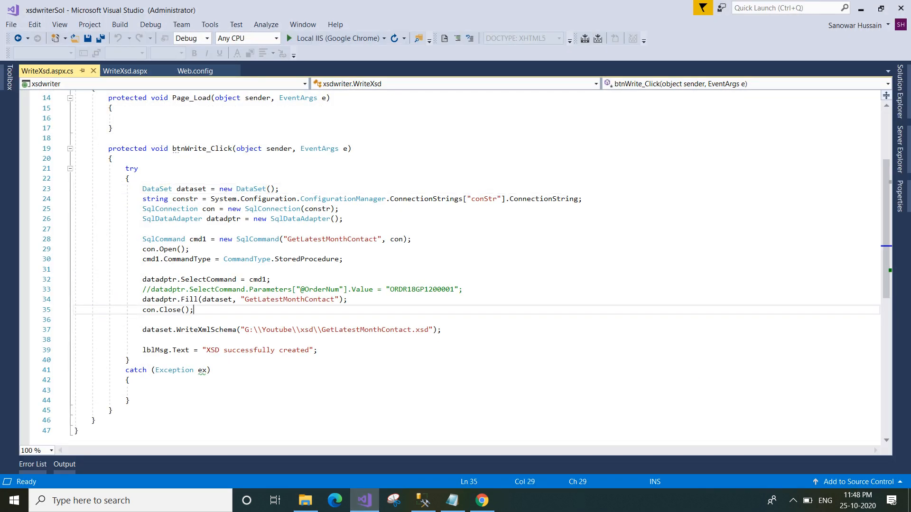
pyautogui.click(339, 209)
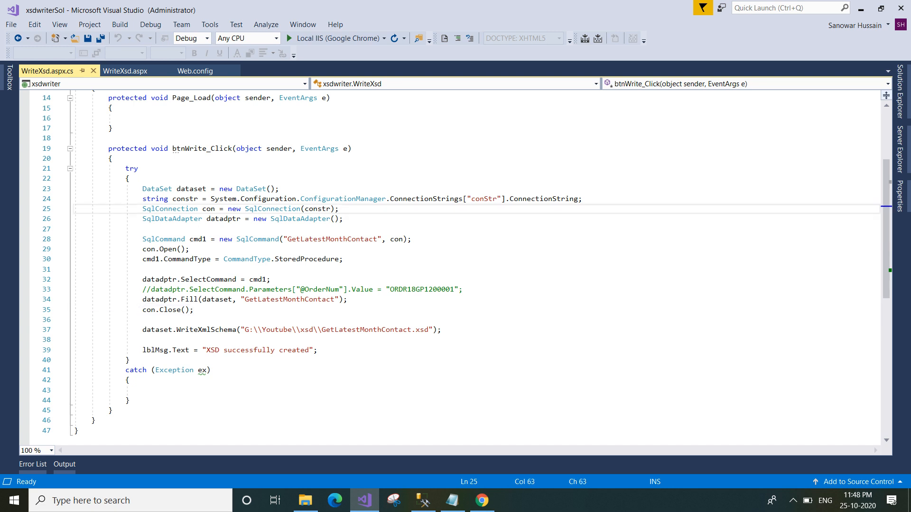
# - Copy GetLatestMonthContact.xsd from the xsd folder, paste it into the xsdwriter project in Visual Studio, and collapse its nested files
pyautogui.click(305, 500)
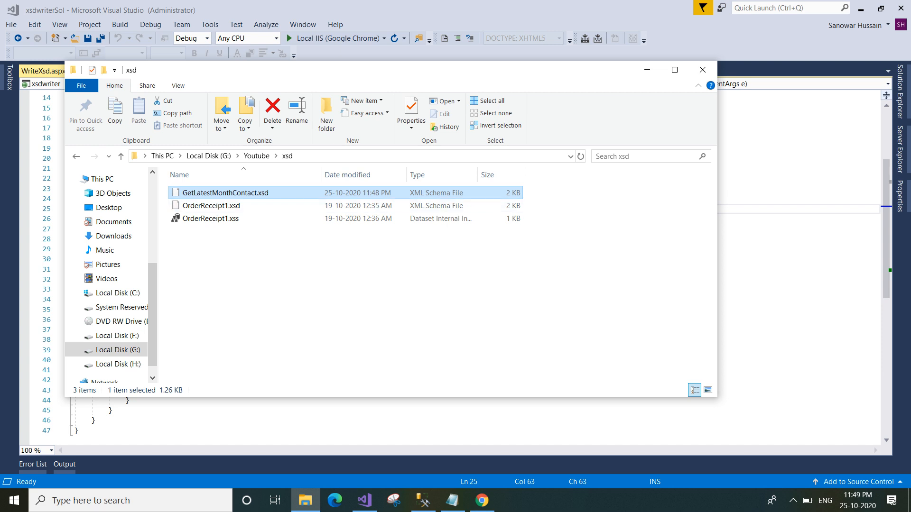
pyautogui.hotkey('ctrl', 'c')
pyautogui.click(797, 169)
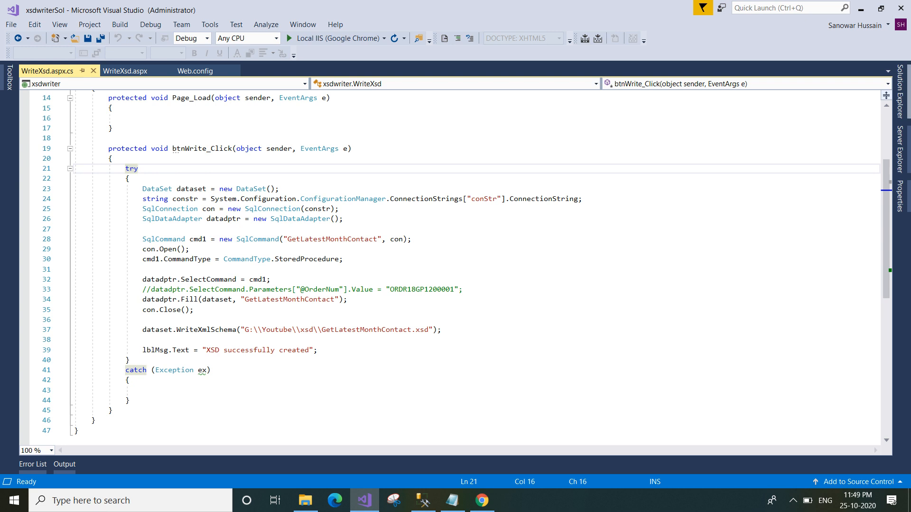
pyautogui.click(900, 91)
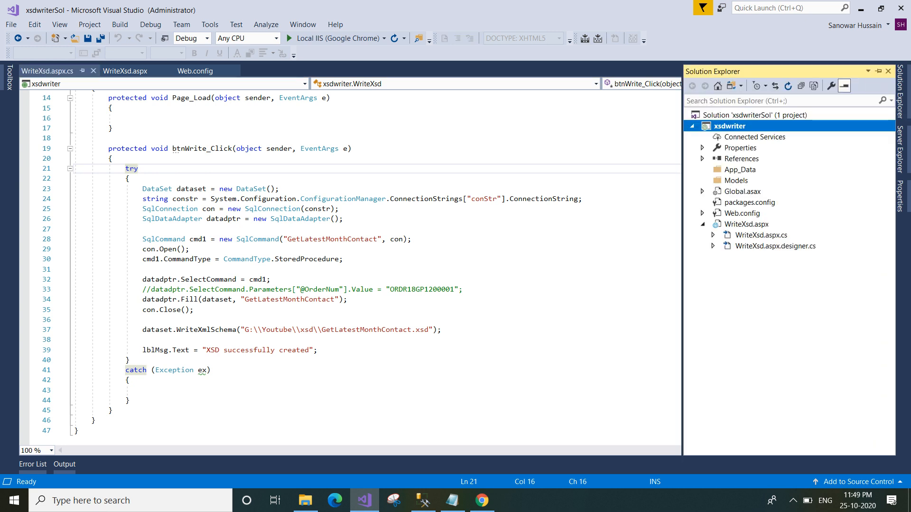
pyautogui.rightClick(729, 127)
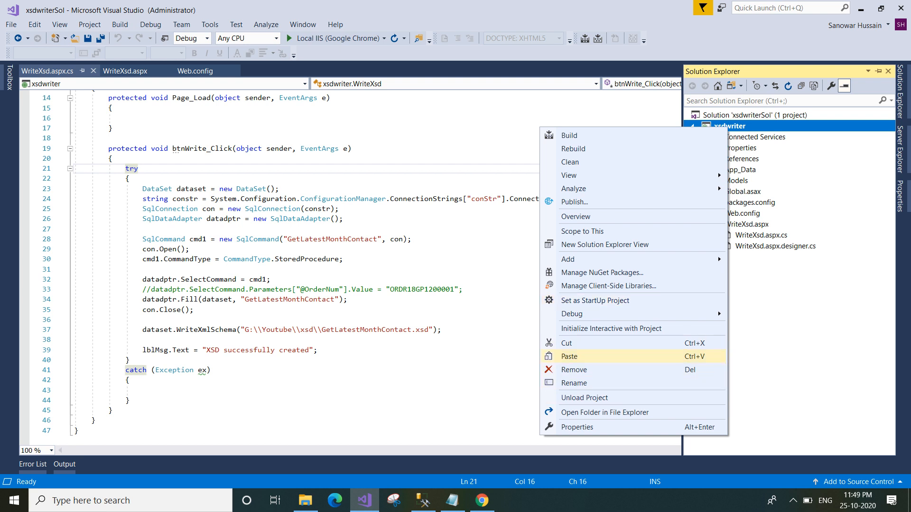
pyautogui.click(598, 357)
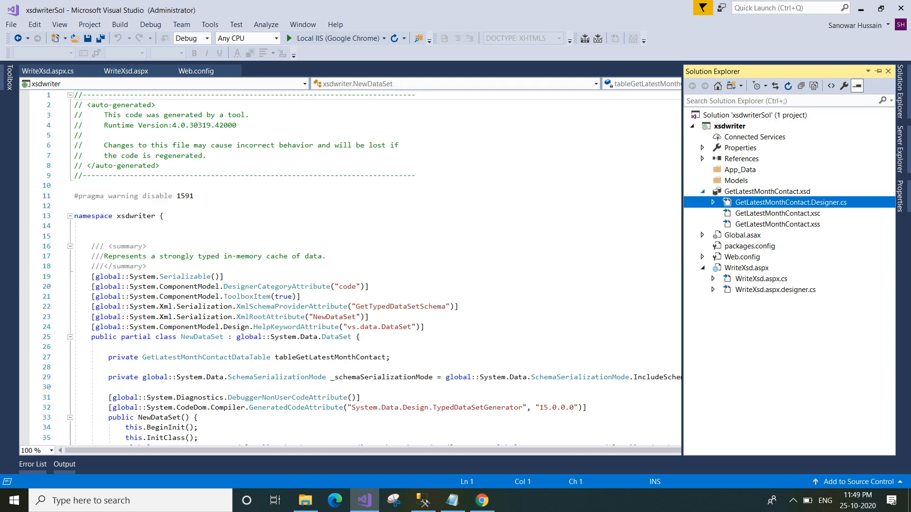
pyautogui.click(703, 192)
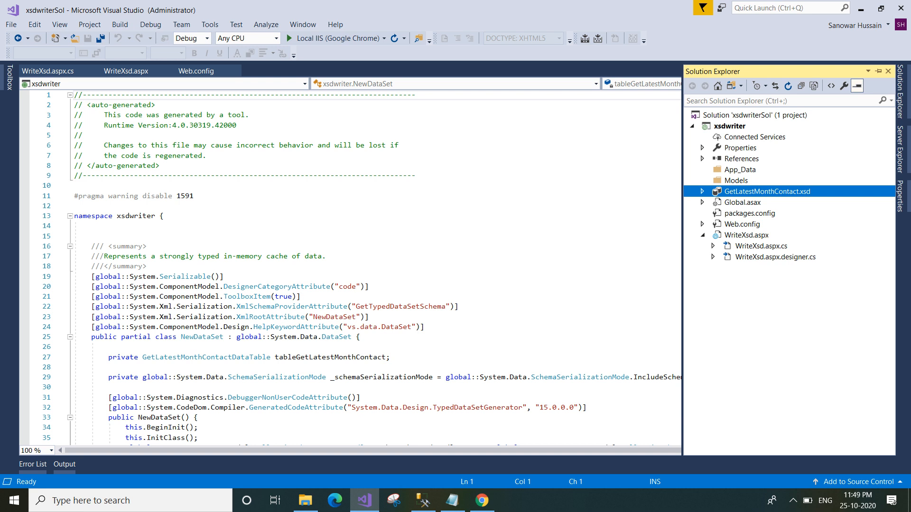
# - Start adding a new item to the xsdwriter project and activate the template search
pyautogui.click(730, 126)
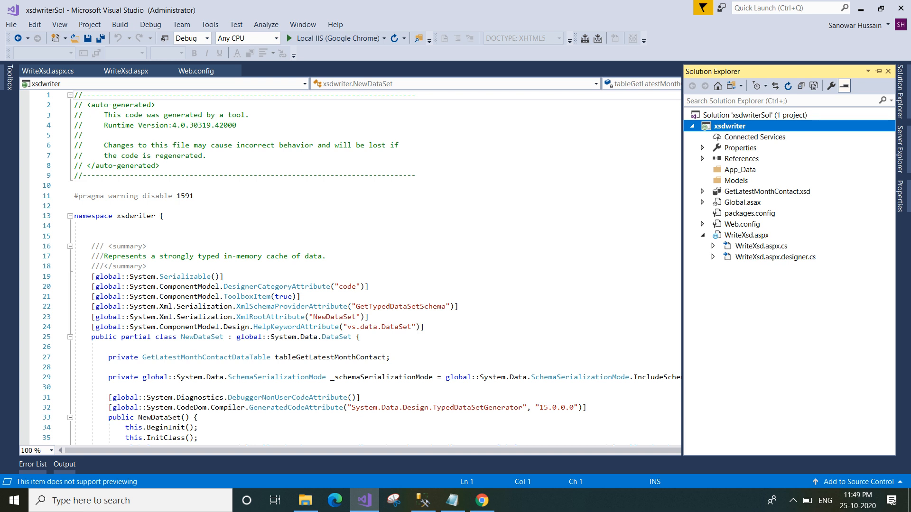
pyautogui.rightClick(730, 126)
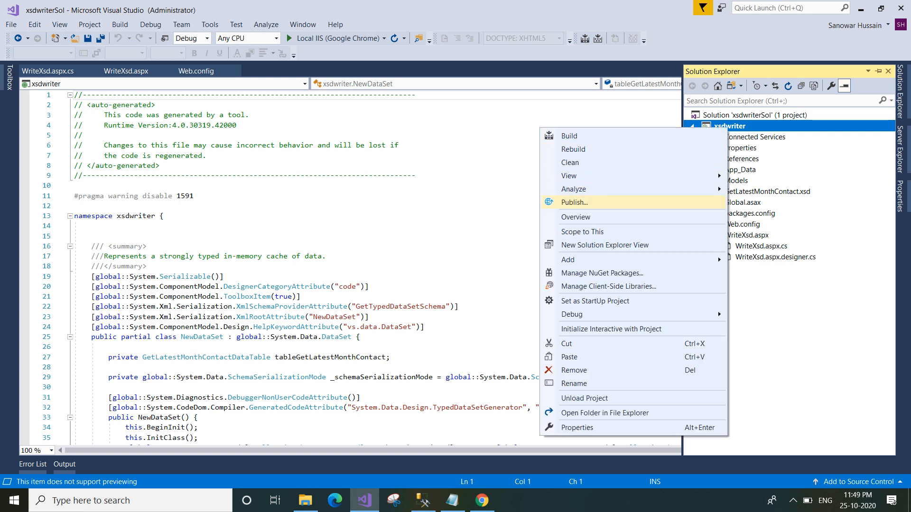
pyautogui.moveTo(583, 260)
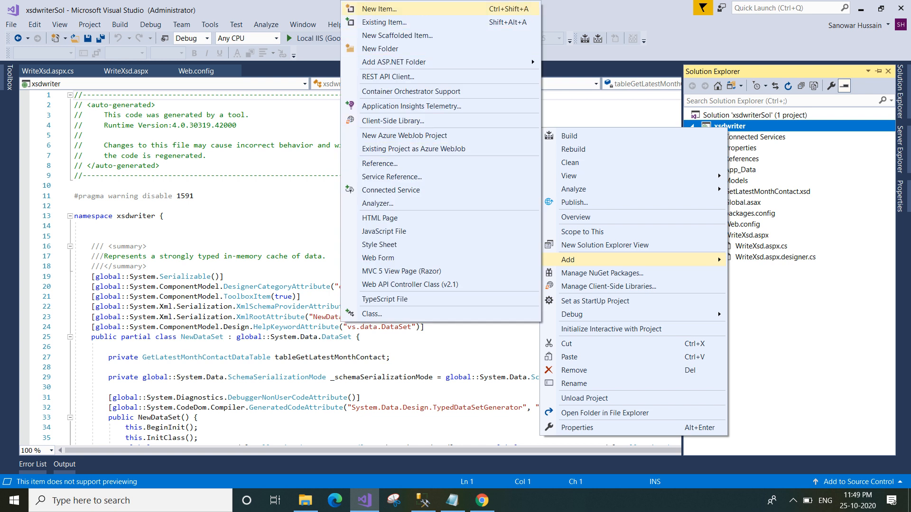
pyautogui.click(379, 9)
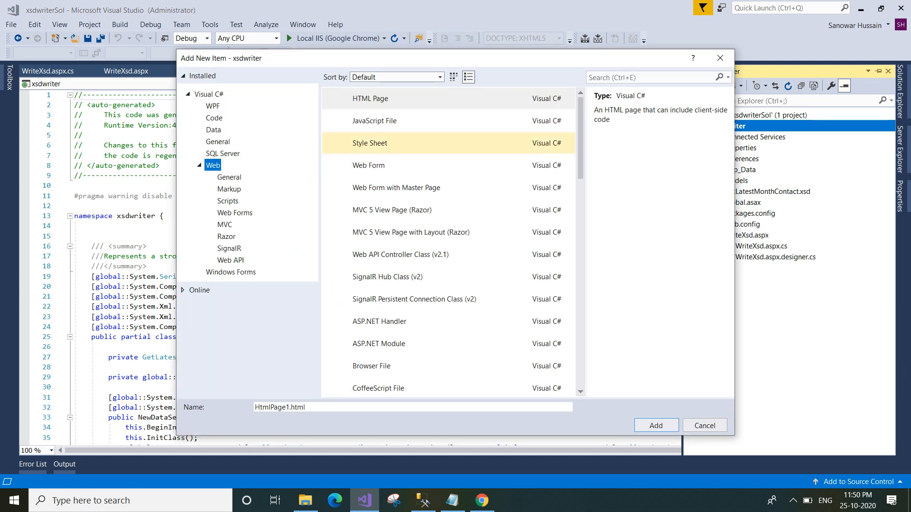
pyautogui.hotkey('ctrl', 'e')
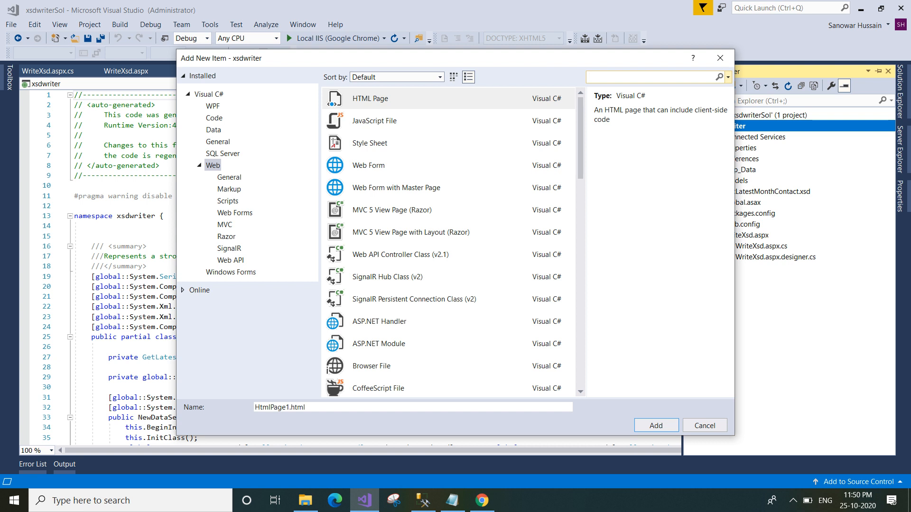
pyautogui.write('rdlc')
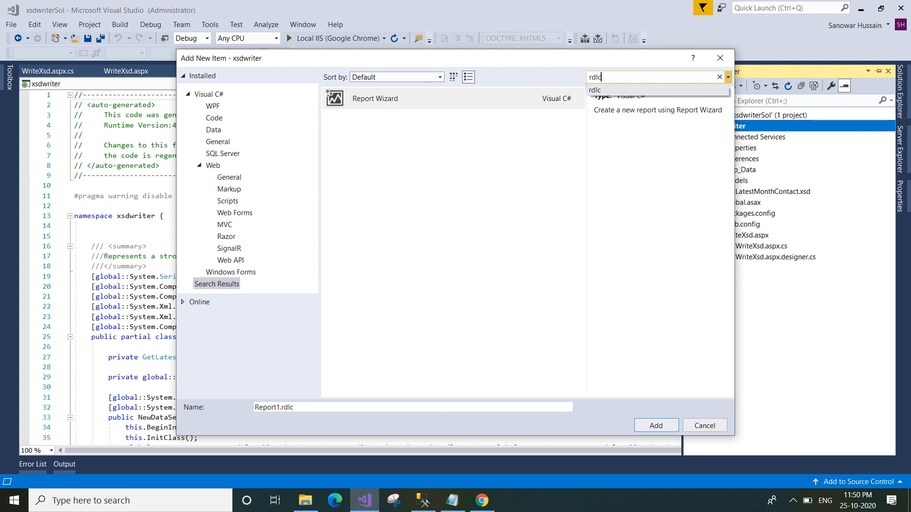
pyautogui.press('BackSpace')
pyautogui.press('BackSpace')
pyautogui.press('BackSpace')
pyautogui.press('BackSpace')
# - Search the item templates for "repo" and select the Report template
pyautogui.write('re')
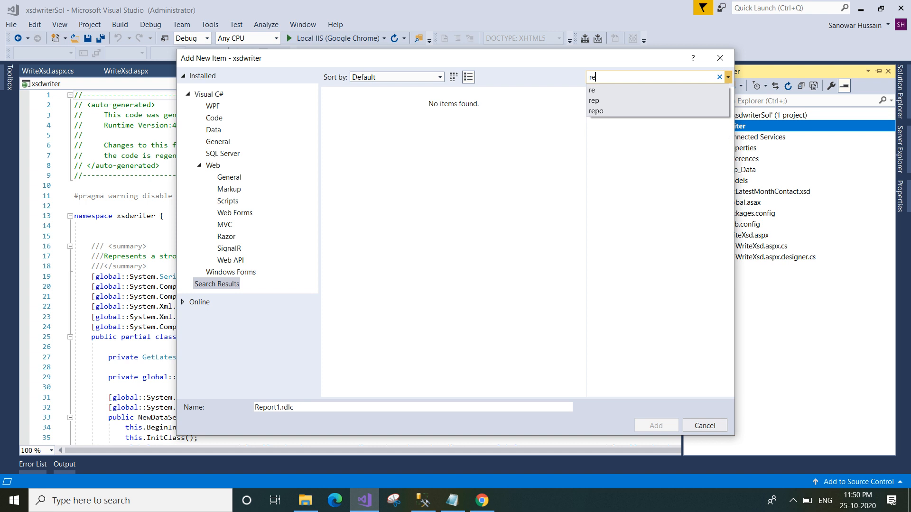
pyautogui.write('po')
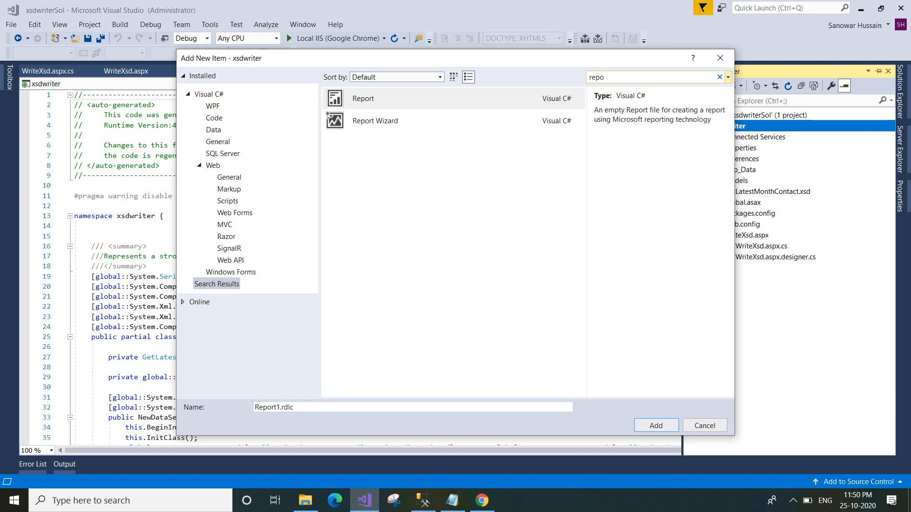
pyautogui.click(364, 98)
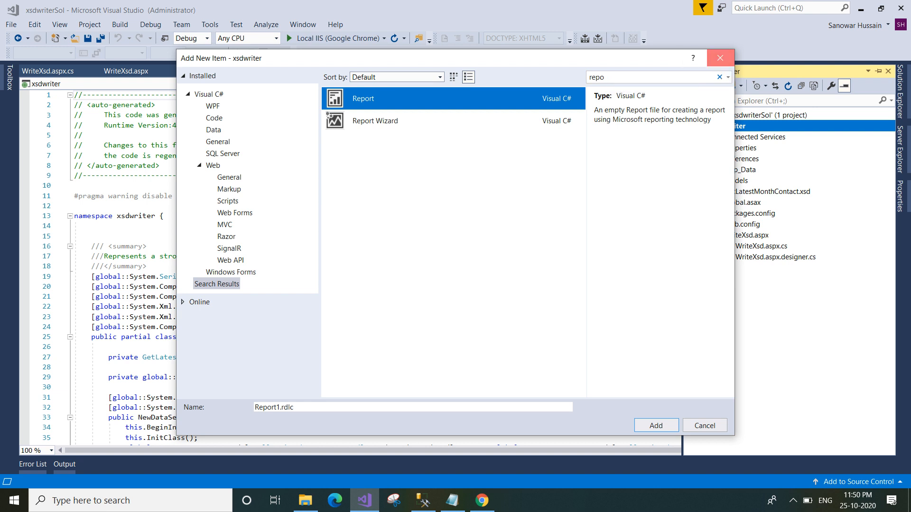
# - Cancel adding the report and check the installed extensions for Microsoft RDLC Report Designer
pyautogui.click(720, 58)
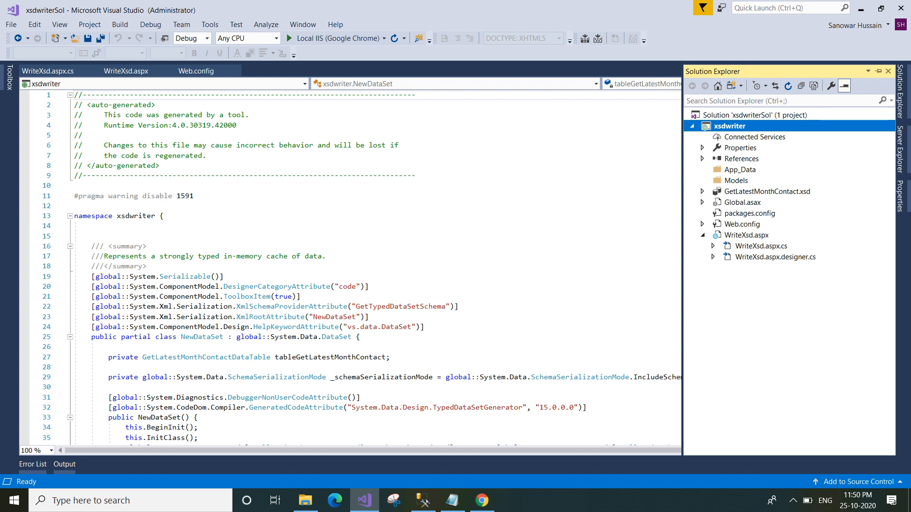
pyautogui.click(210, 24)
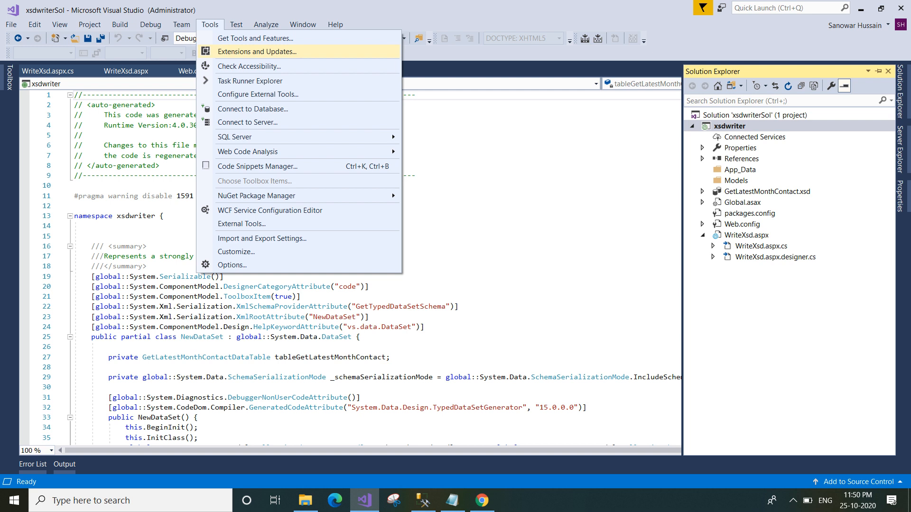
pyautogui.click(257, 52)
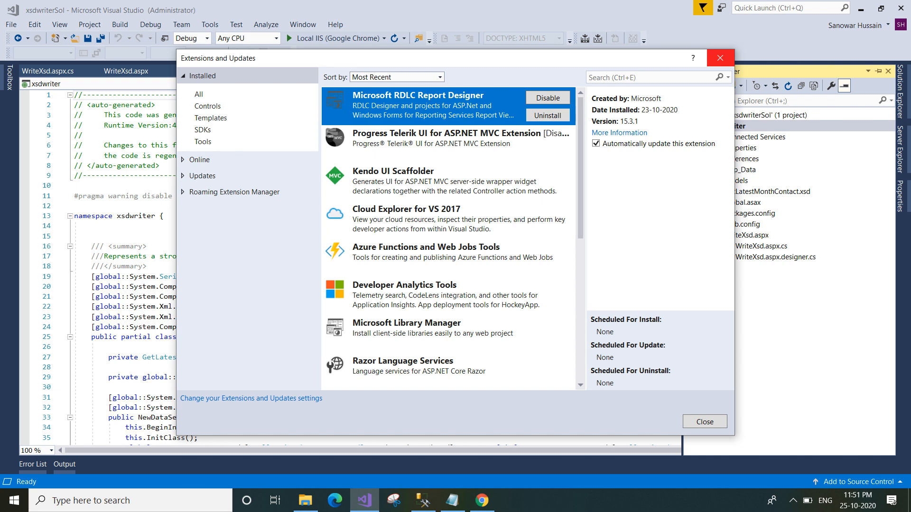
pyautogui.click(720, 58)
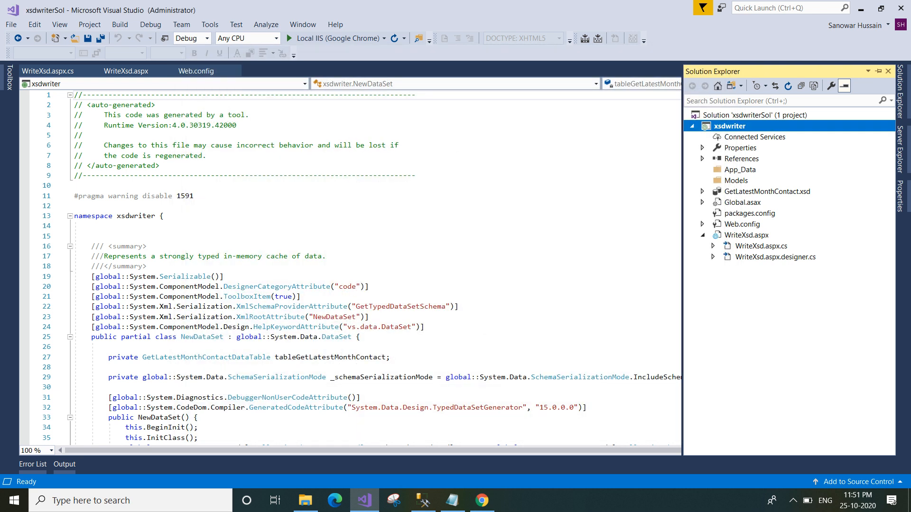
# - Start adding a new item to the xsdwriter project, search the templates for "repo" and select the Report template
pyautogui.rightClick(726, 127)
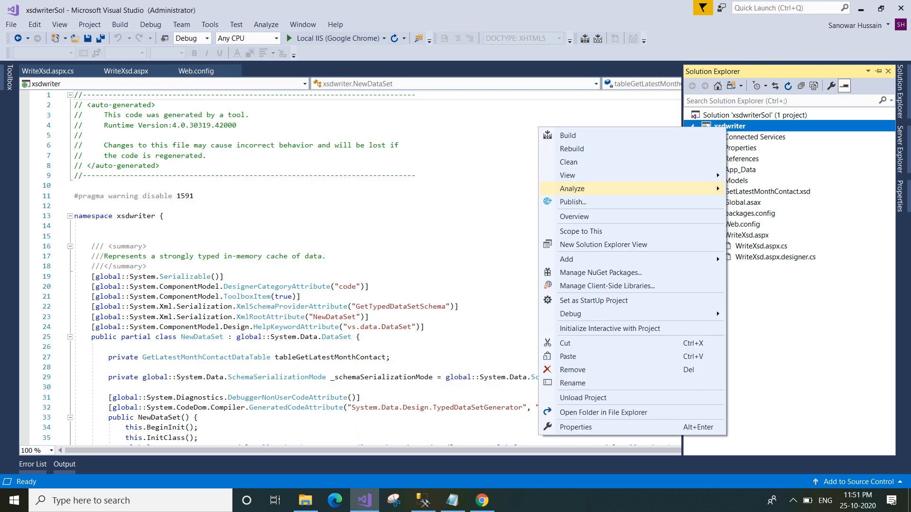
pyautogui.moveTo(664, 189)
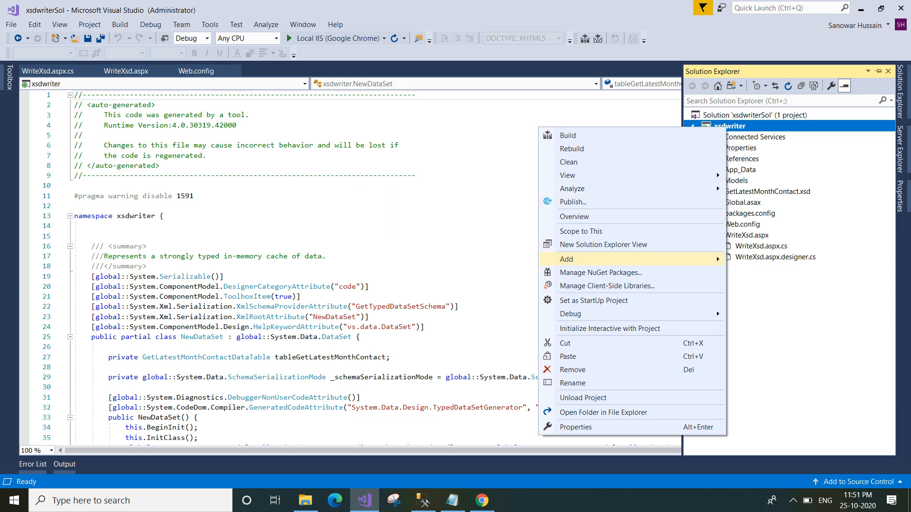
pyautogui.moveTo(717, 259)
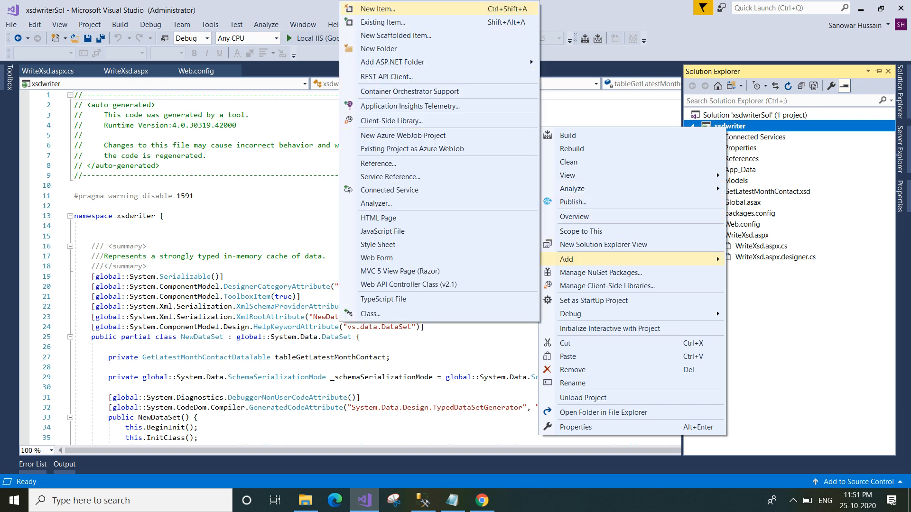
pyautogui.click(379, 8)
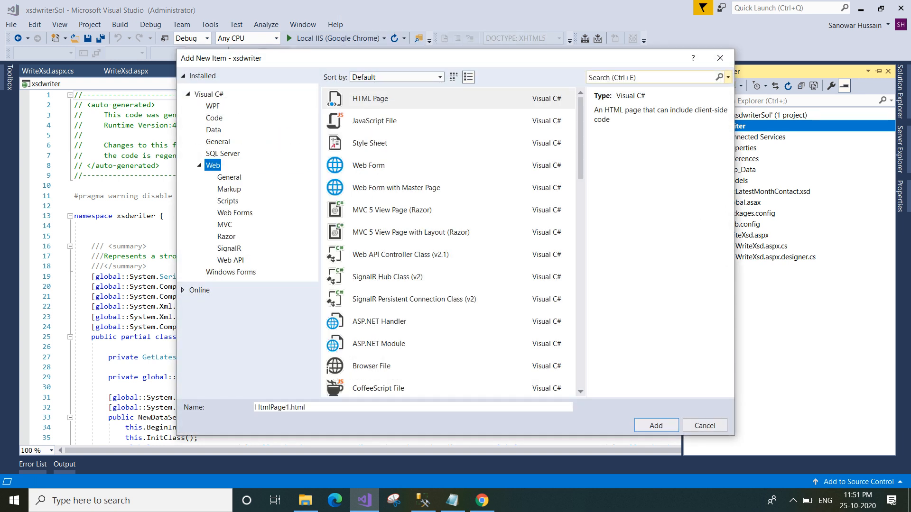
pyautogui.hotkey('ctrl', 'e')
pyautogui.write('repo')
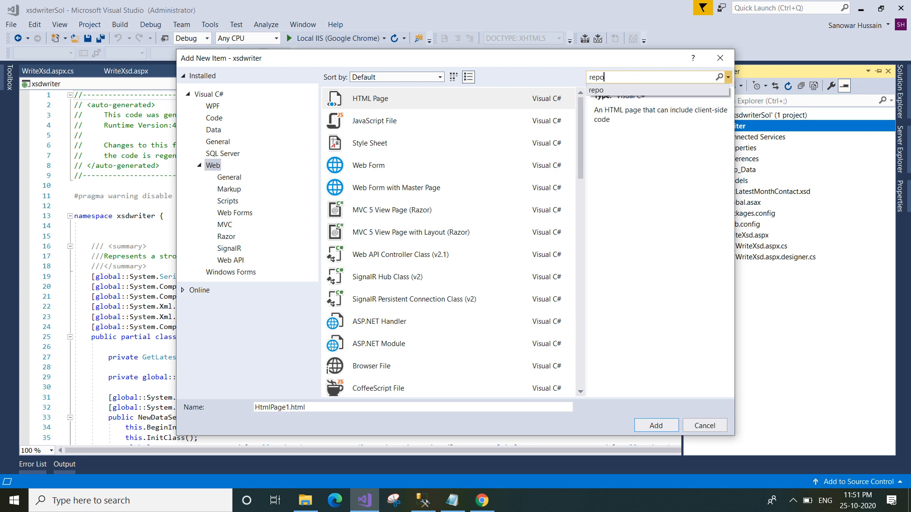
pyautogui.press('Down')
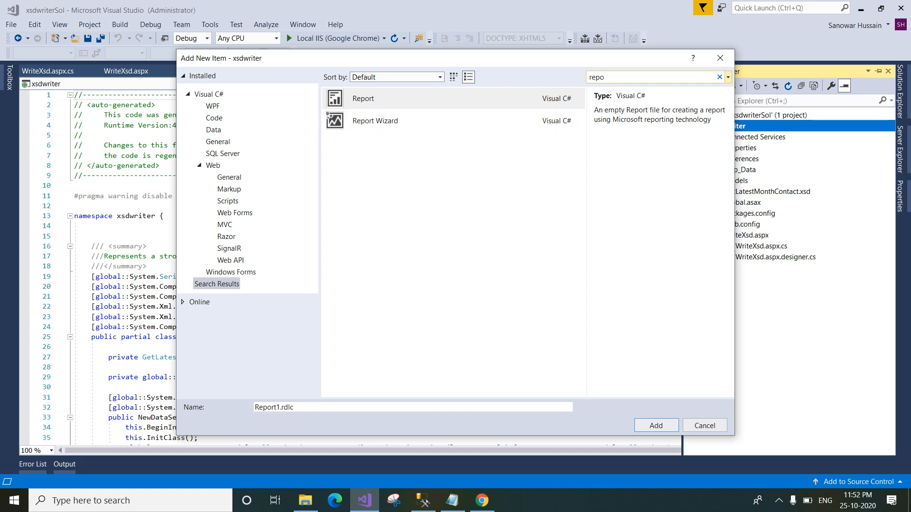
pyautogui.click(437, 100)
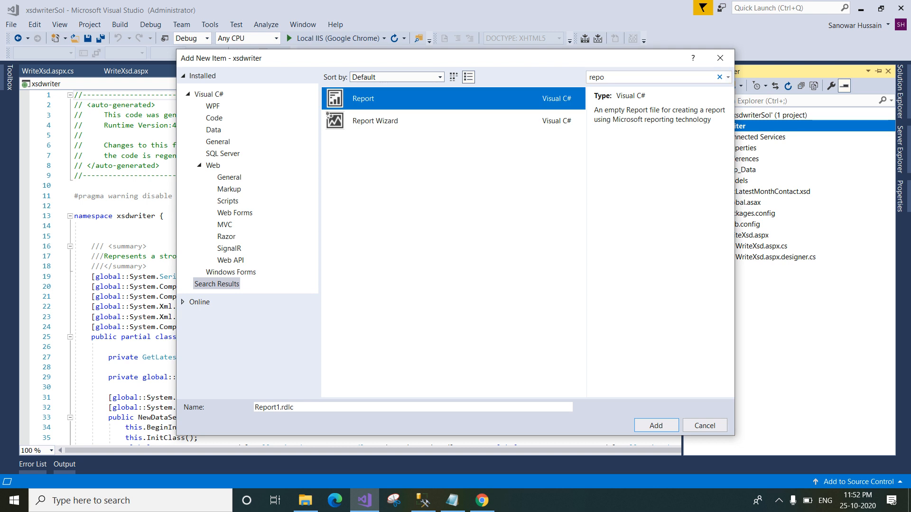
# - Name the new report LatestMonthContacts.rdlc and add it to the project
pyautogui.click(279, 407)
pyautogui.press('BackSpace')
pyautogui.press('BackSpace')
pyautogui.press('BackSpace')
pyautogui.press('BackSpace')
pyautogui.press('BackSpace')
pyautogui.press('BackSpace')
pyautogui.press('BackSpace')
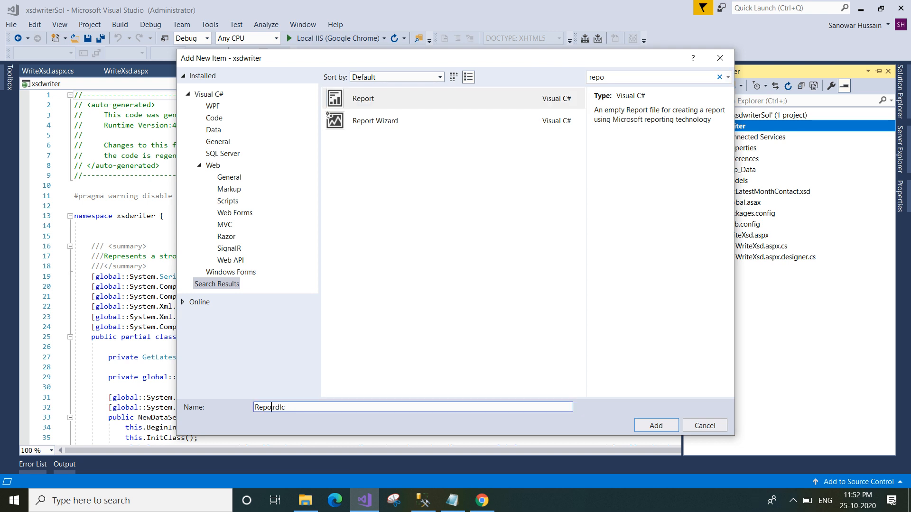
pyautogui.write('LatestMonthContacts')
pyautogui.click(656, 425)
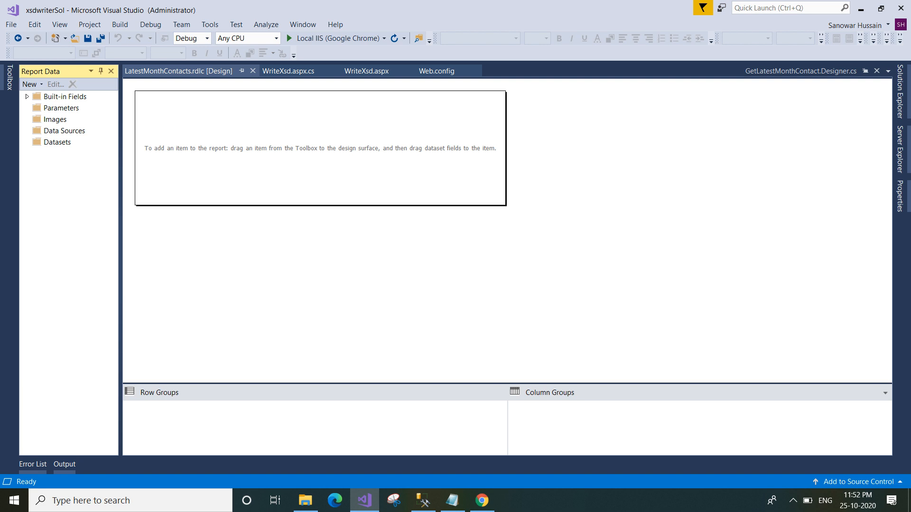
# - Open the containing folder of LatestMonthContacts.rdlc, view the file's XML in Notepad++, and close both the file and the folder
pyautogui.rightClick(169, 71)
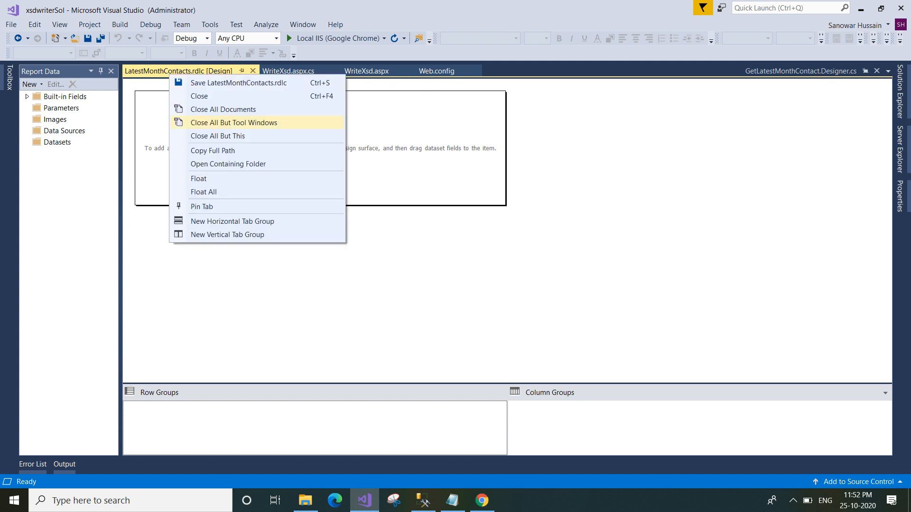
pyautogui.click(228, 164)
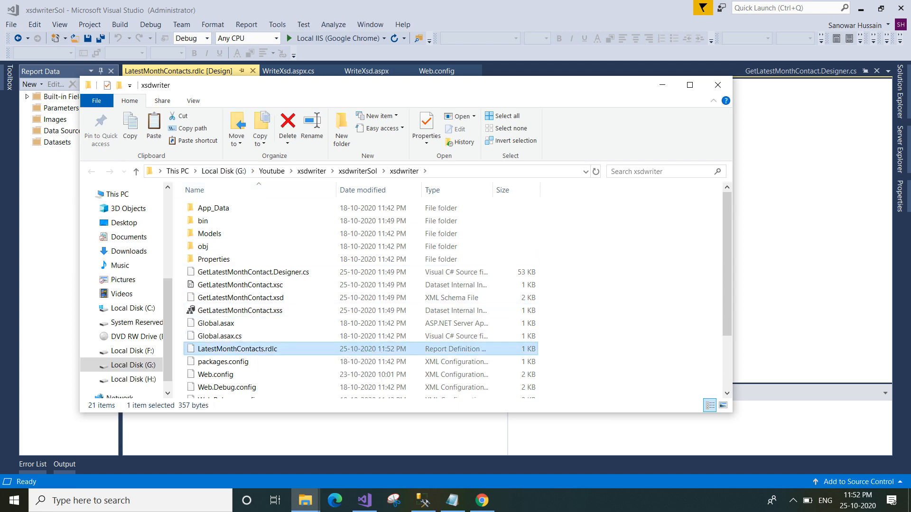
pyautogui.rightClick(256, 350)
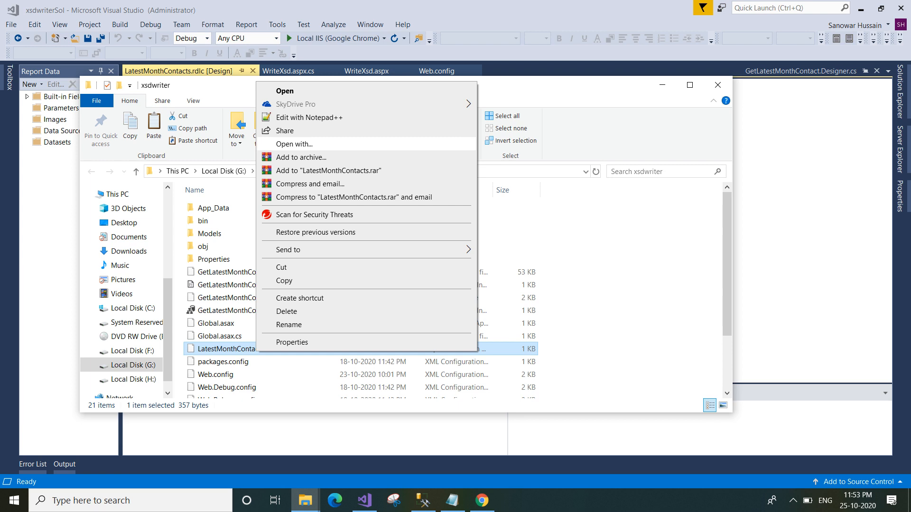
pyautogui.click(309, 117)
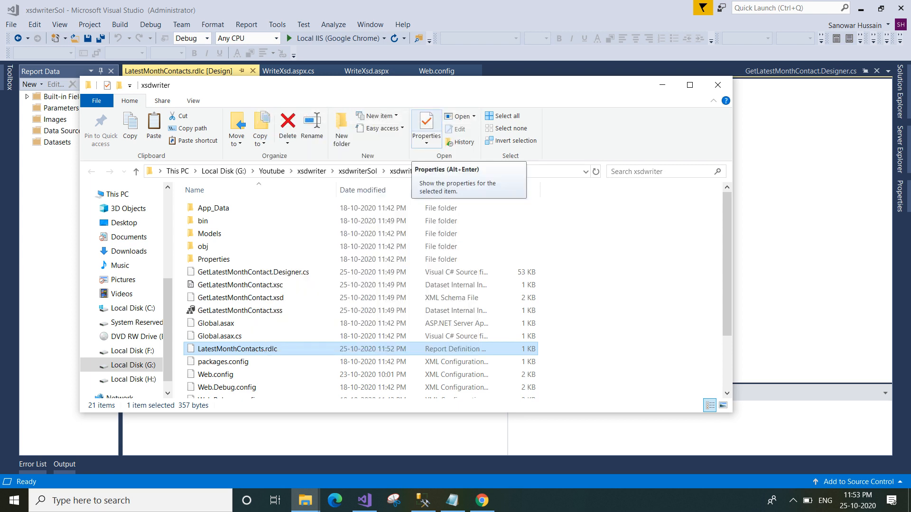
pyautogui.hotkey('alt', 'Tab')
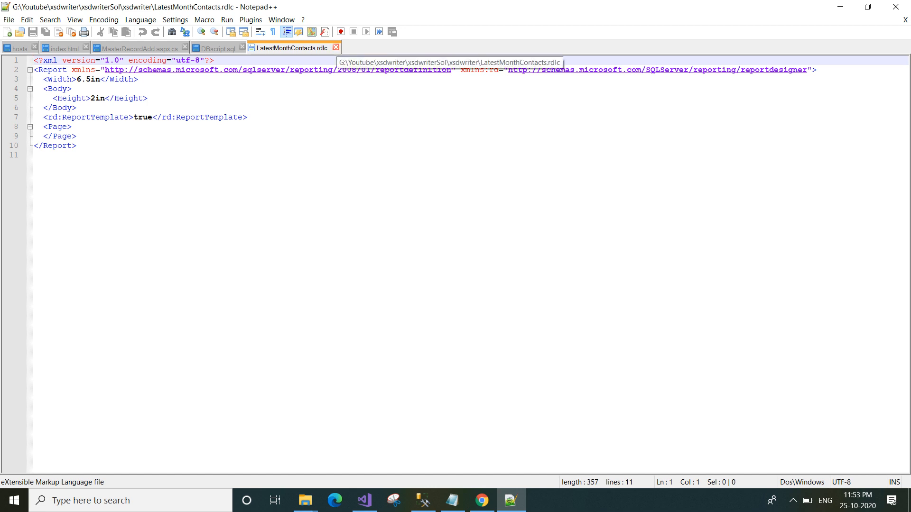
pyautogui.click(335, 47)
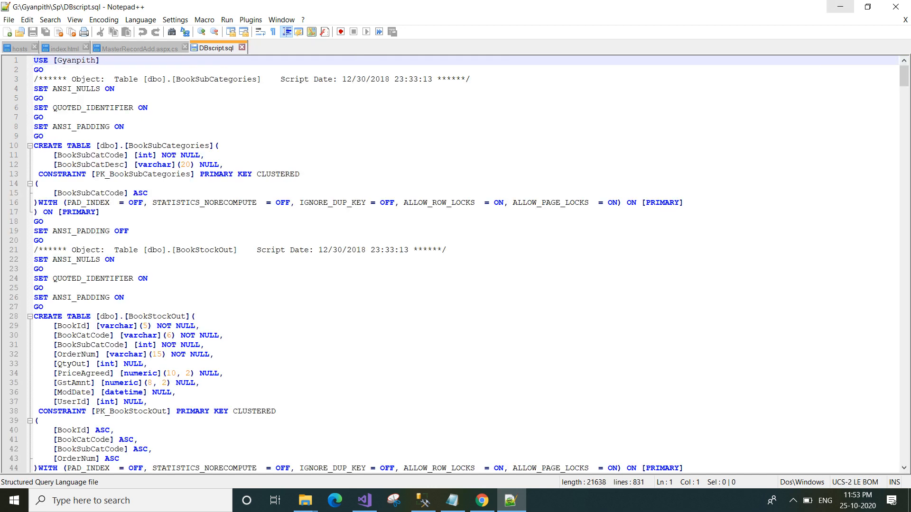
pyautogui.click(840, 6)
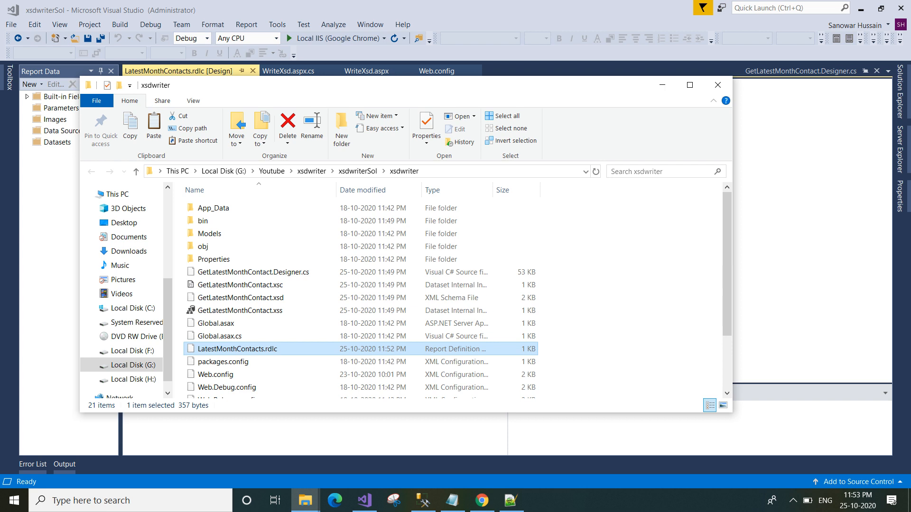
pyautogui.click(717, 85)
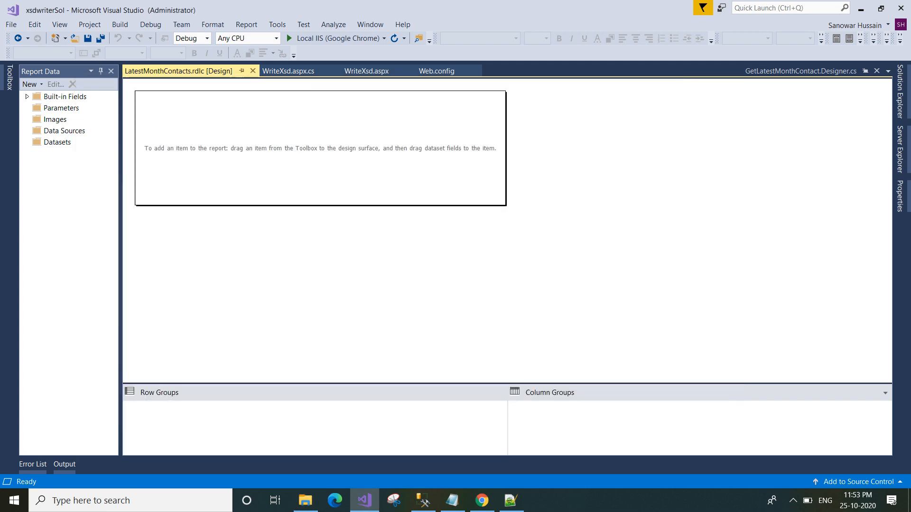
# - Add a page header to the report and insert a text box in it, widened to span roughly the header's middle half
pyautogui.rightClick(529, 136)
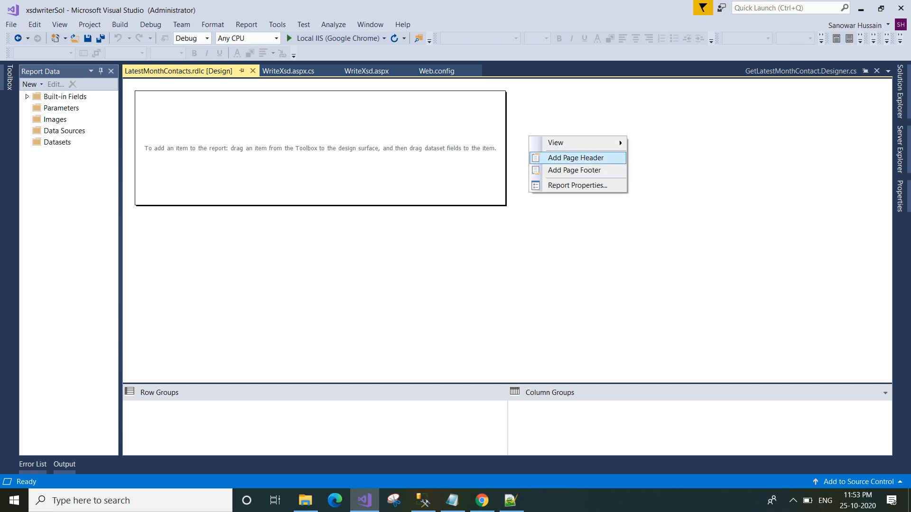
pyautogui.click(575, 158)
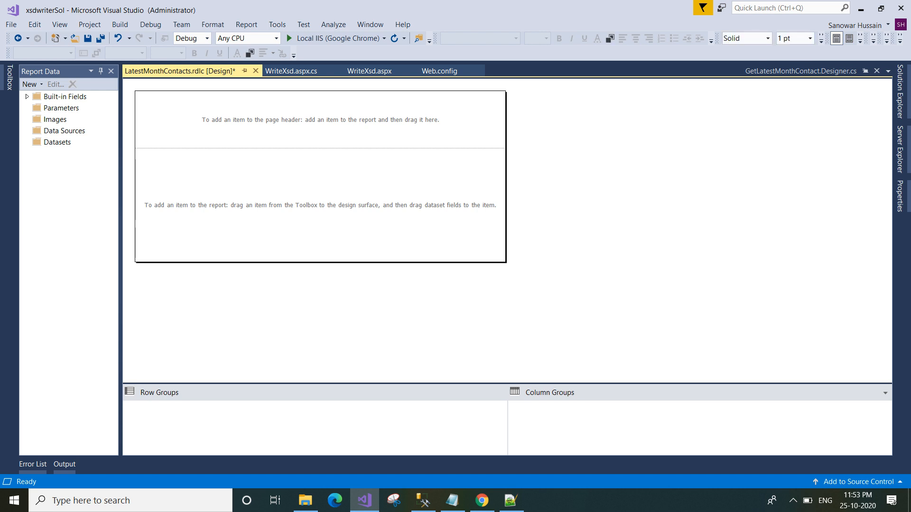
pyautogui.rightClick(228, 111)
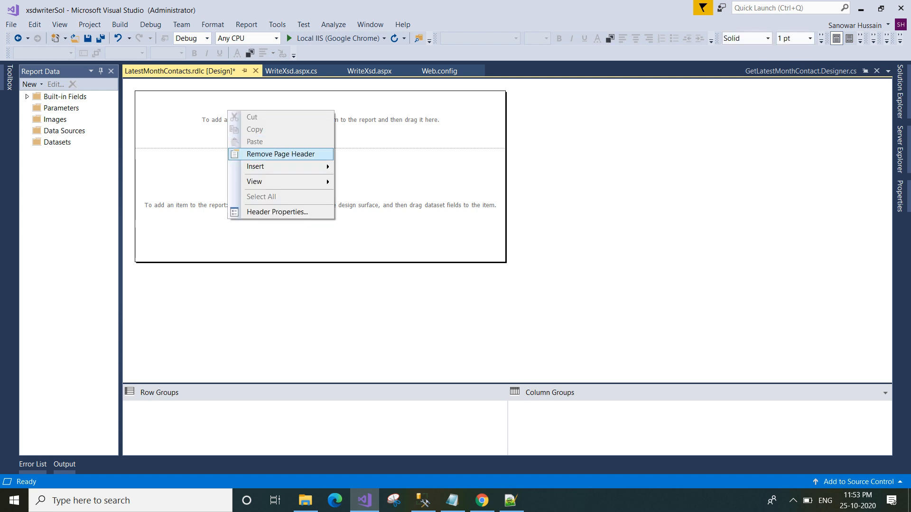
pyautogui.moveTo(326, 167)
pyautogui.click(365, 166)
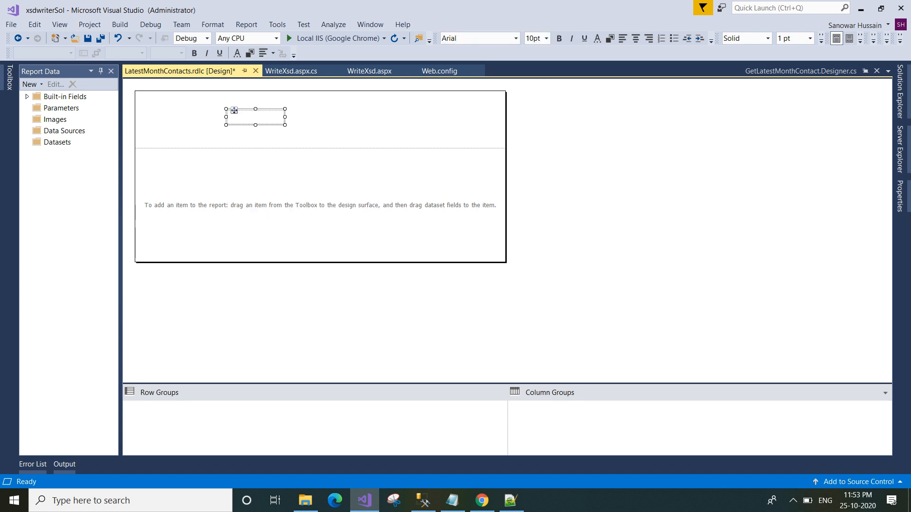
pyautogui.moveTo(285, 117); pyautogui.dragTo(405, 117)
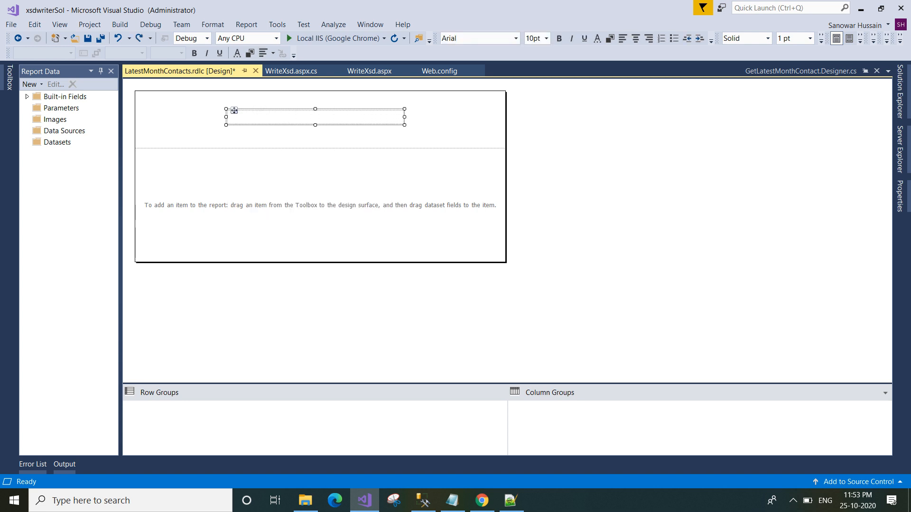
# - Enter the title "Latest Contacts" in the page header's text box
pyautogui.click(315, 117)
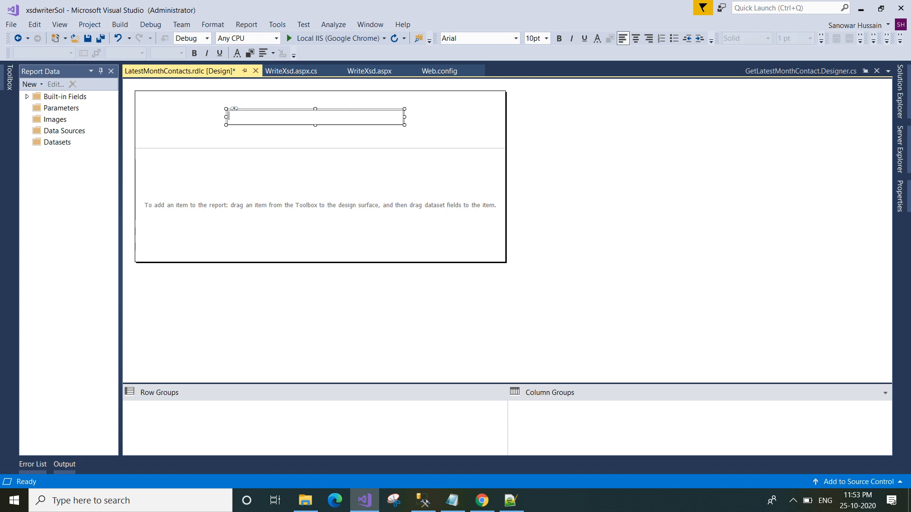
pyautogui.write('Latest Contact')
pyautogui.click(234, 110)
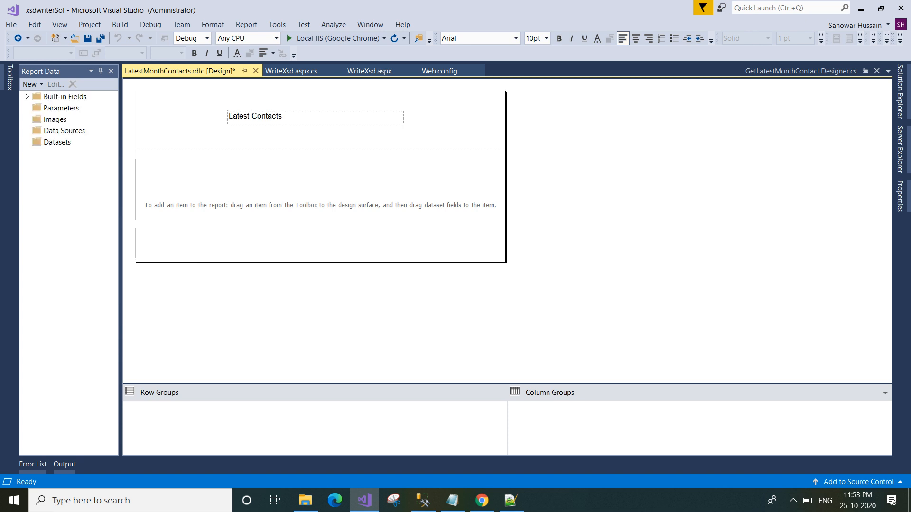
# - Set the horizontal alignment of the Latest Contacts text box to Center in its properties
pyautogui.hotkey('shift', 'F10')
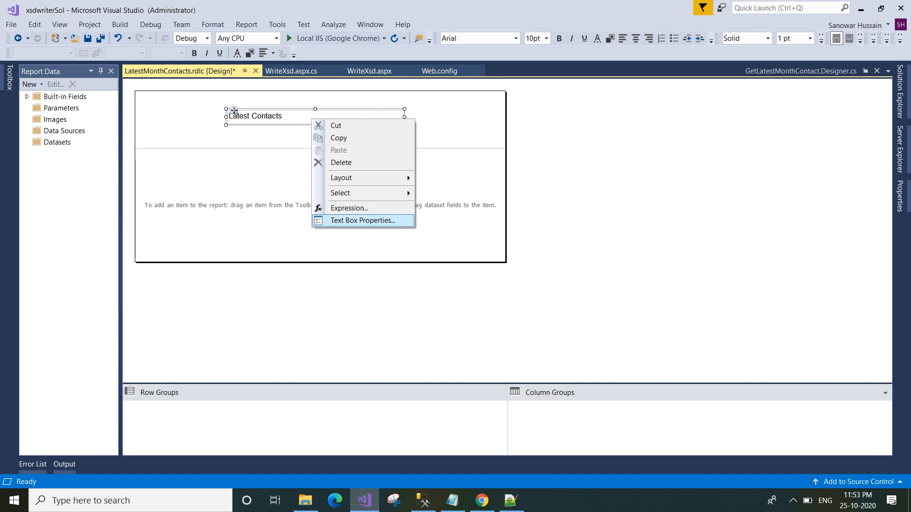
pyautogui.press('Return')
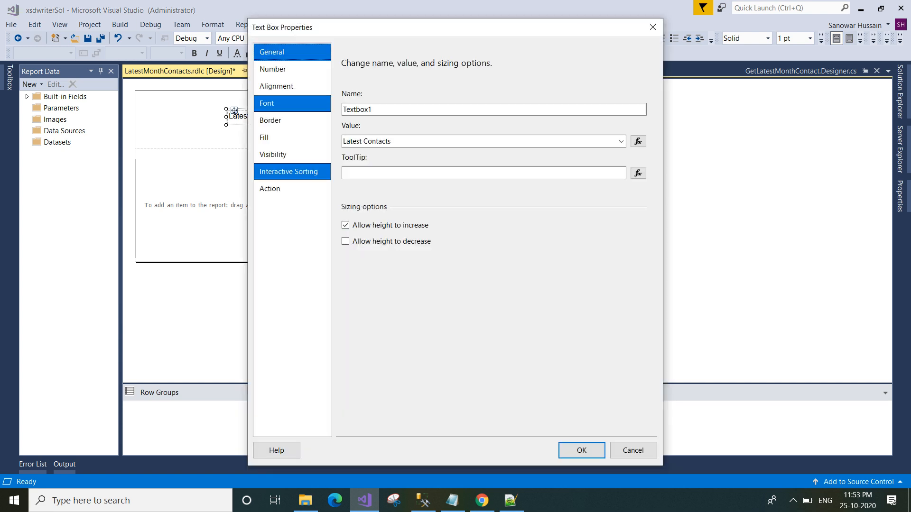
pyautogui.click(277, 86)
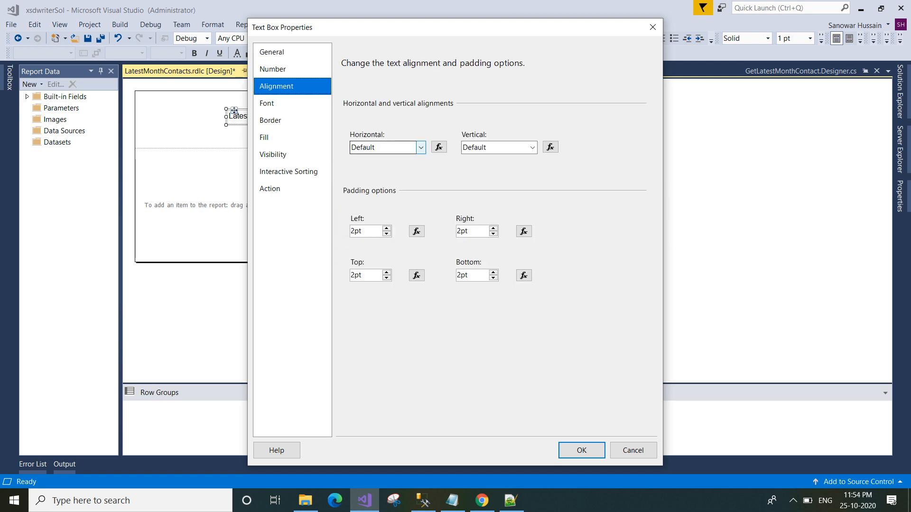
pyautogui.click(421, 147)
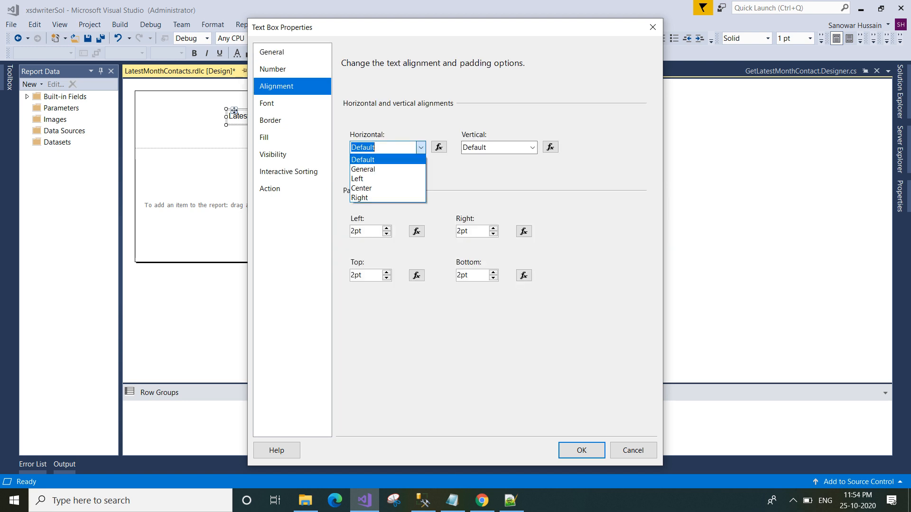
pyautogui.click(361, 188)
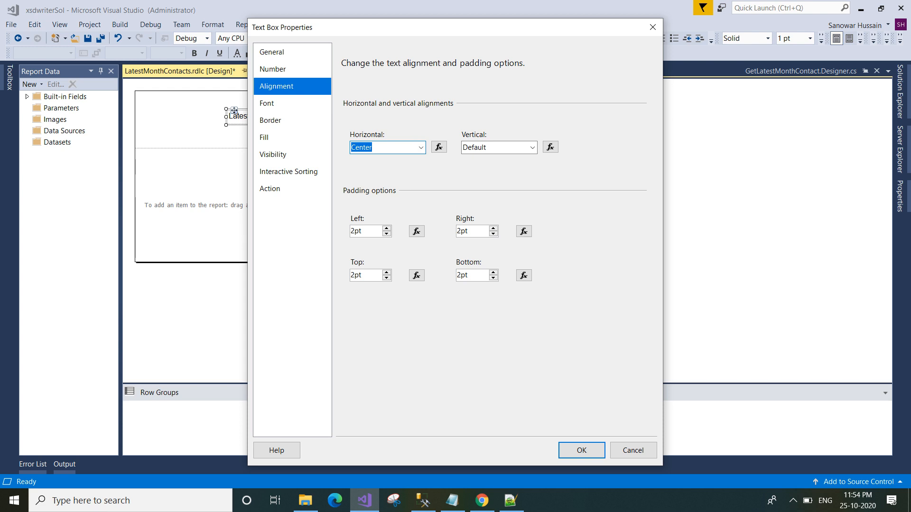
pyautogui.click(581, 450)
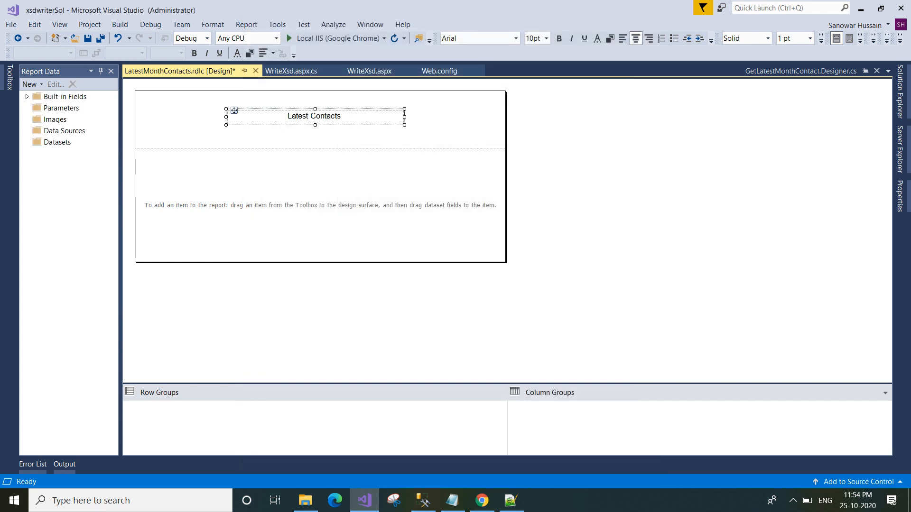
# - Set the font of the Latest Contacts header text box to 14pt bold in its text box properties
pyautogui.rightClick(361, 121)
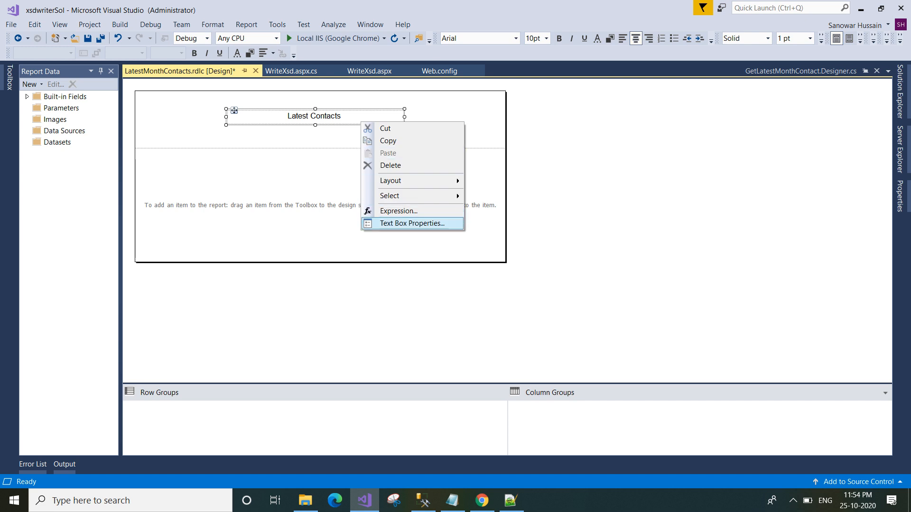
pyautogui.click(411, 223)
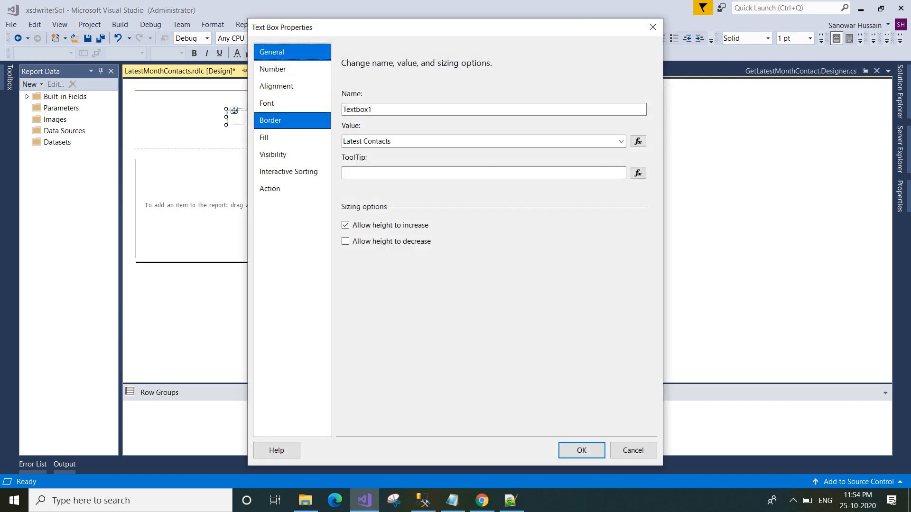
pyautogui.click(266, 103)
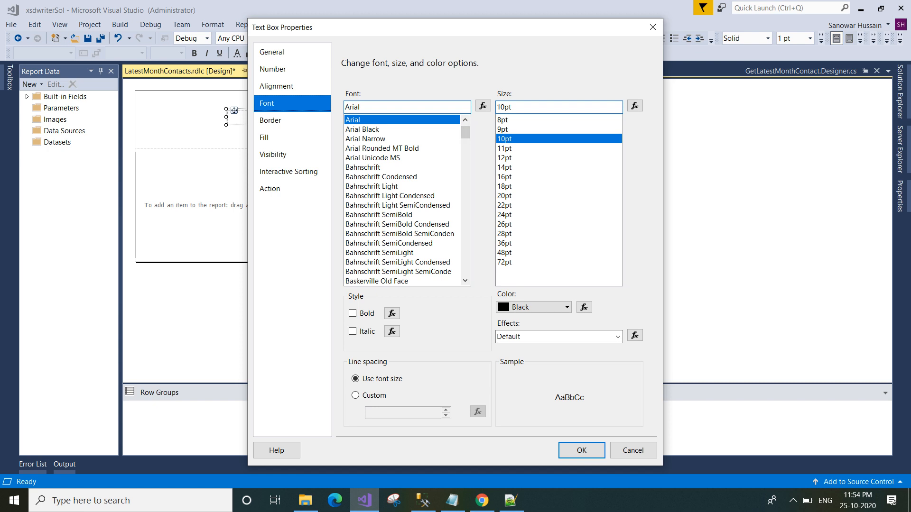
pyautogui.click(504, 168)
pyautogui.click(352, 313)
pyautogui.click(582, 450)
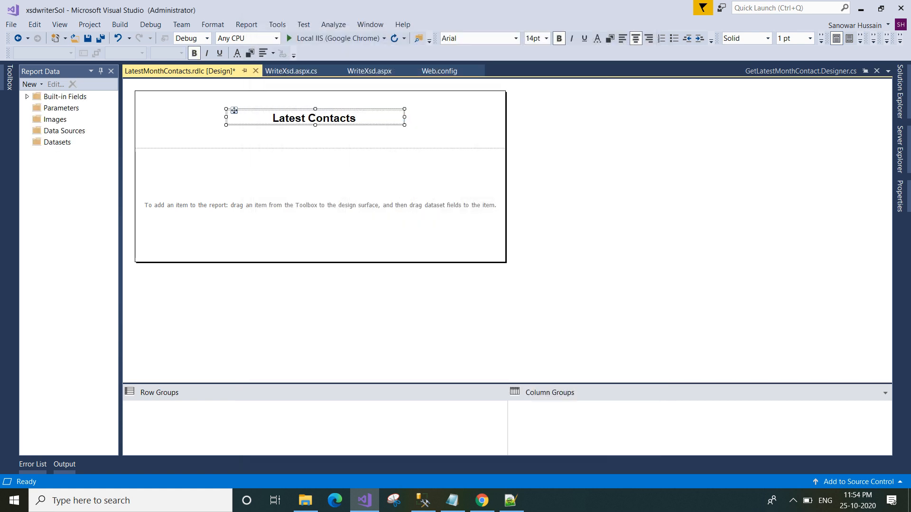
# - Increase the height of the Latest Contacts text box slightly and save the report
pyautogui.moveTo(315, 126); pyautogui.dragTo(315, 130)
pyautogui.click(328, 175)
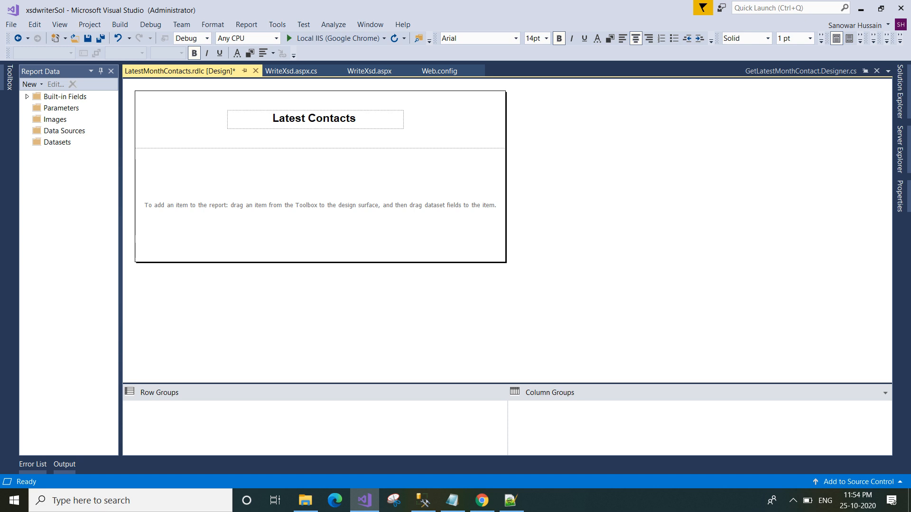
pyautogui.hotkey('ctrl', 's')
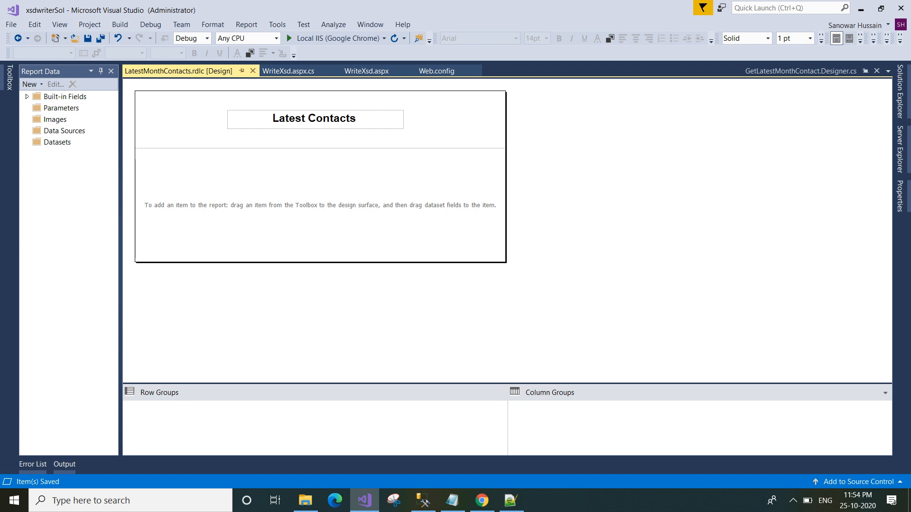
pyautogui.click(56, 141)
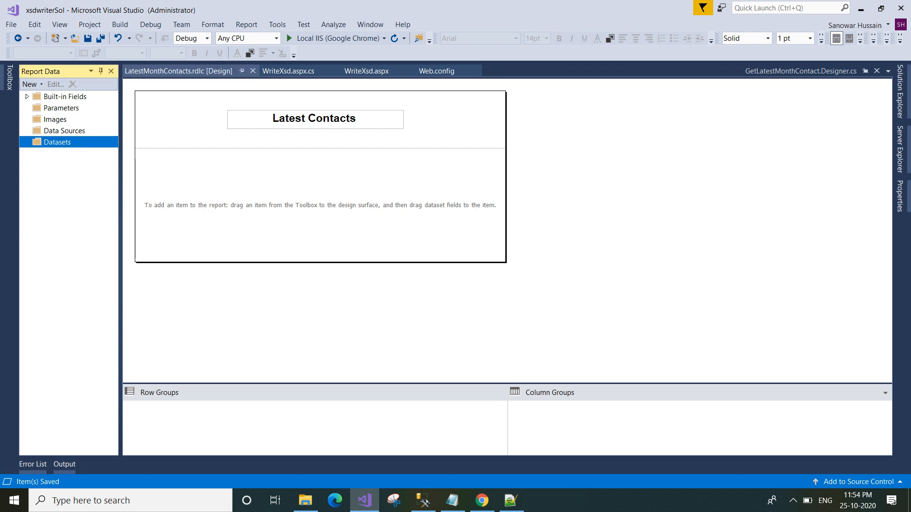
pyautogui.rightClick(53, 143)
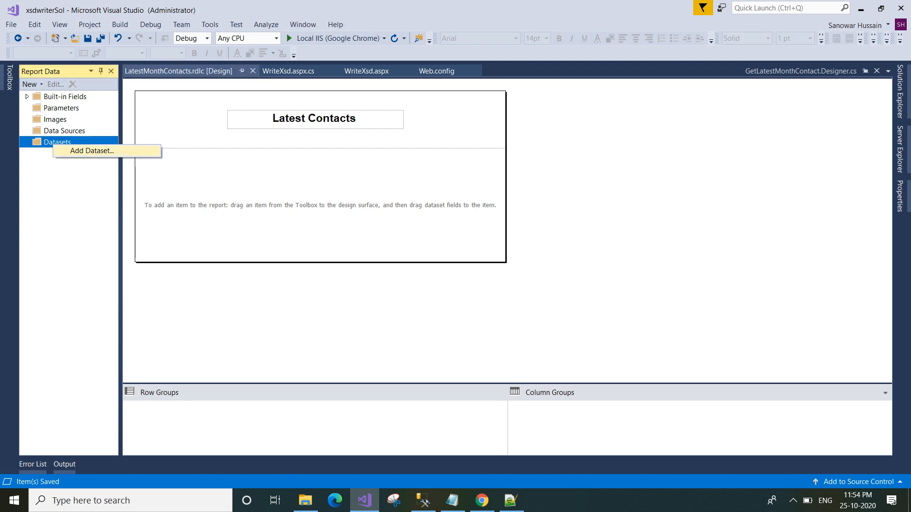
pyautogui.click(92, 151)
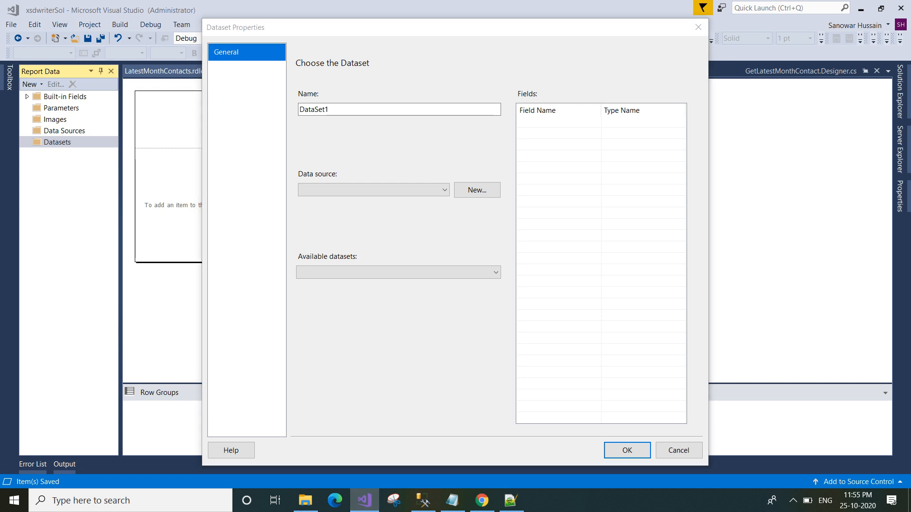
pyautogui.click(679, 451)
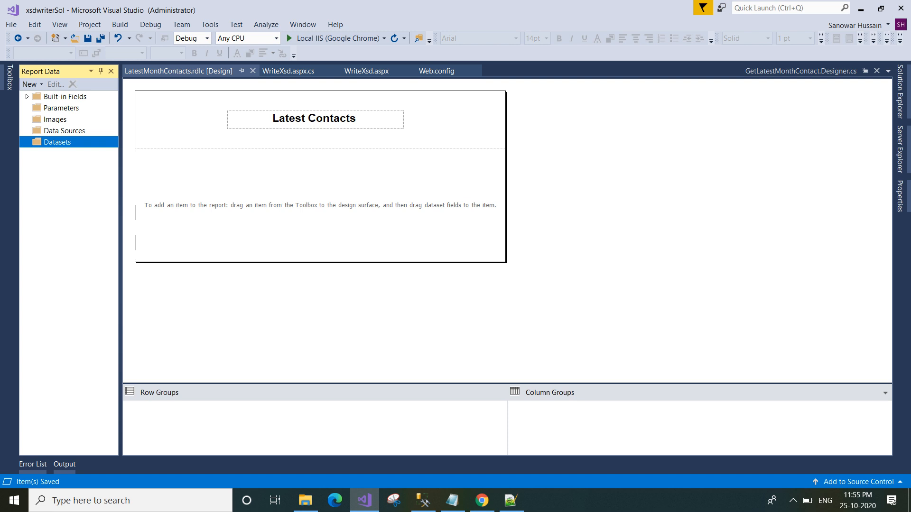
# - Copy GetLatestMonthContact from the datadptr.Fill call in WriteXsd.aspx.cs and use it as the name of a new dataset in LatestMonthContacts.rdlc
pyautogui.click(289, 71)
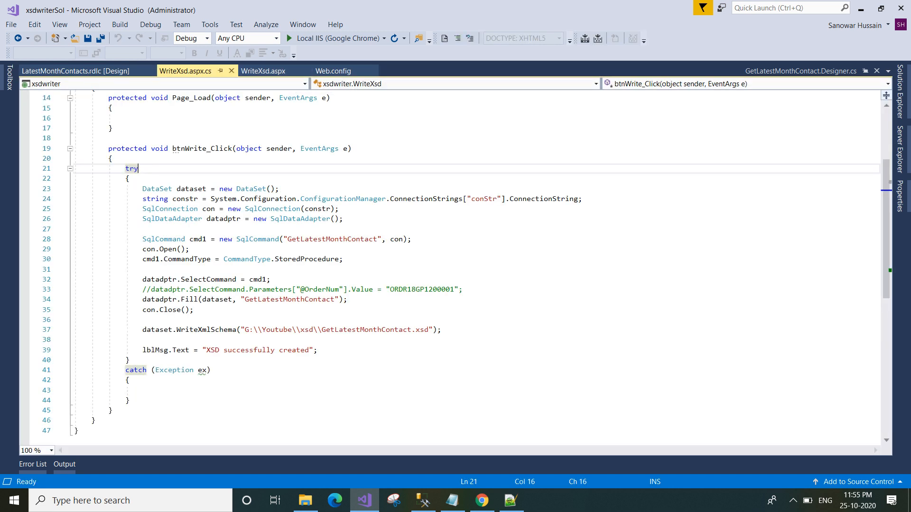
pyautogui.doubleClick(267, 299)
pyautogui.hotkey('ctrl', 'c')
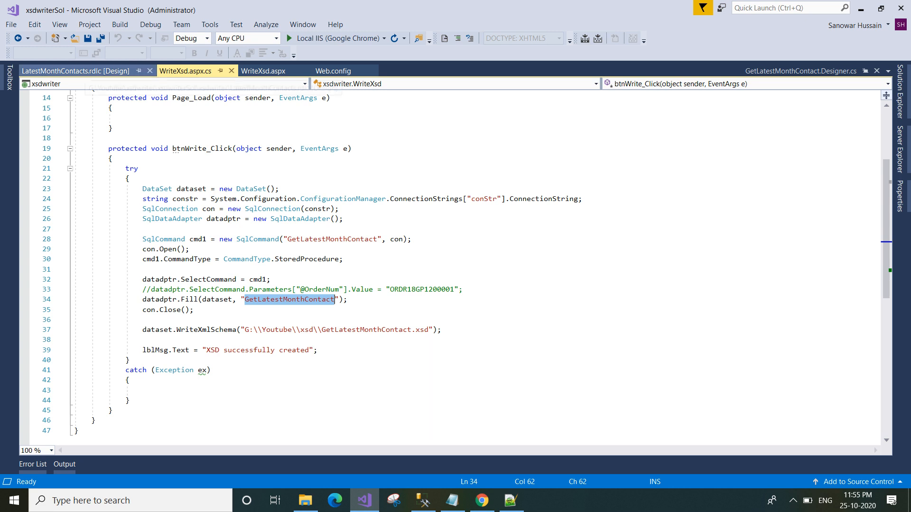
pyautogui.click(86, 71)
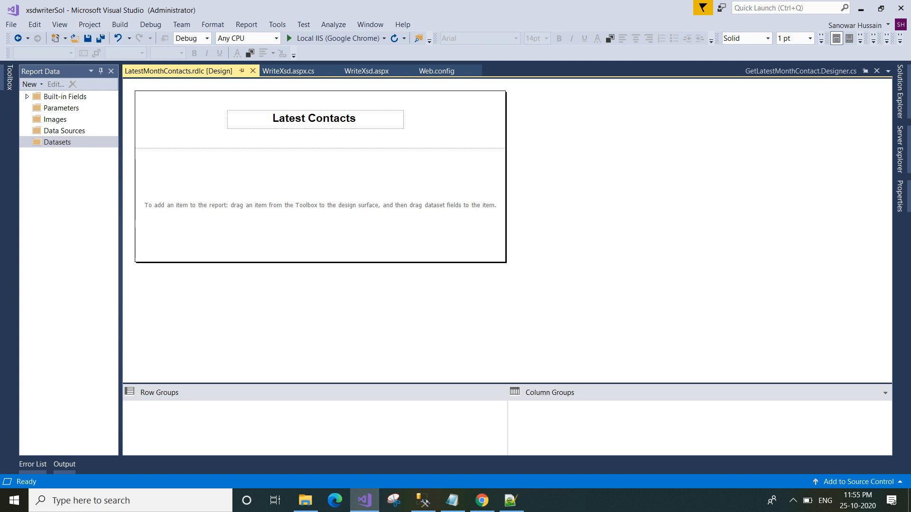
pyautogui.rightClick(54, 144)
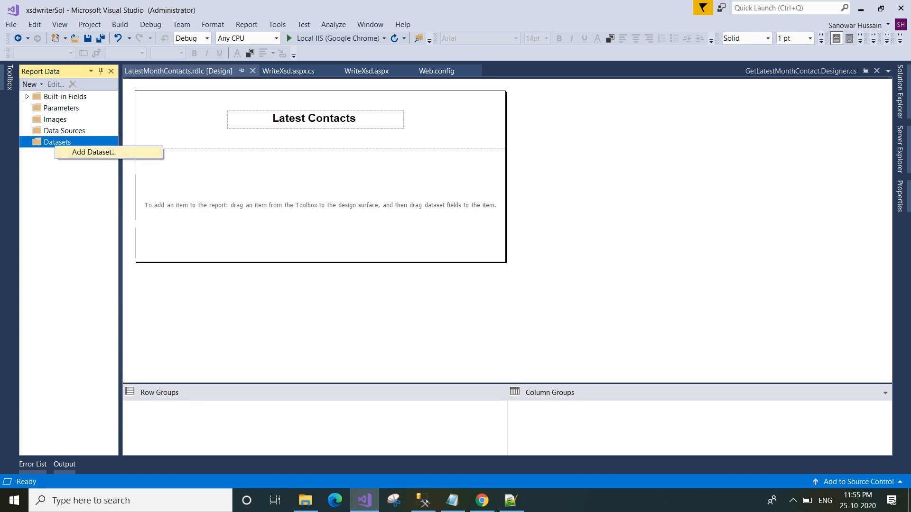
pyautogui.click(94, 151)
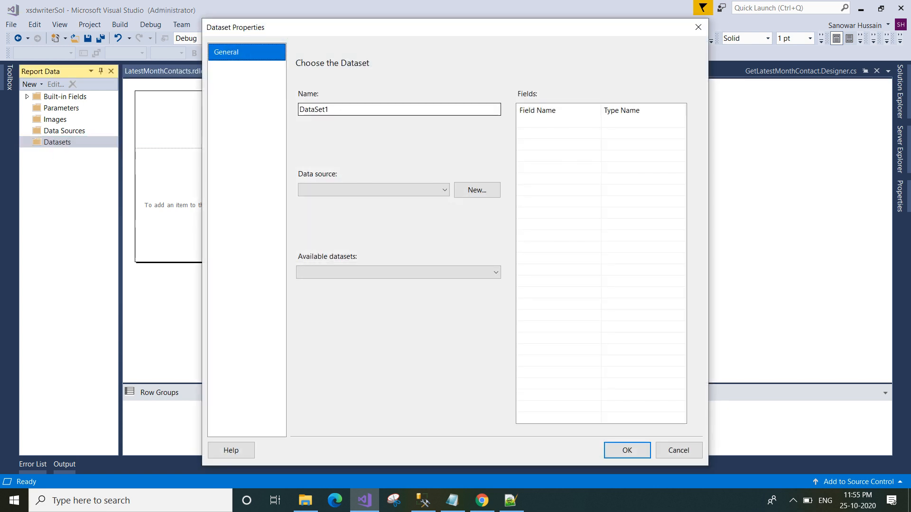
pyautogui.hotkey('ctrl', 'v')
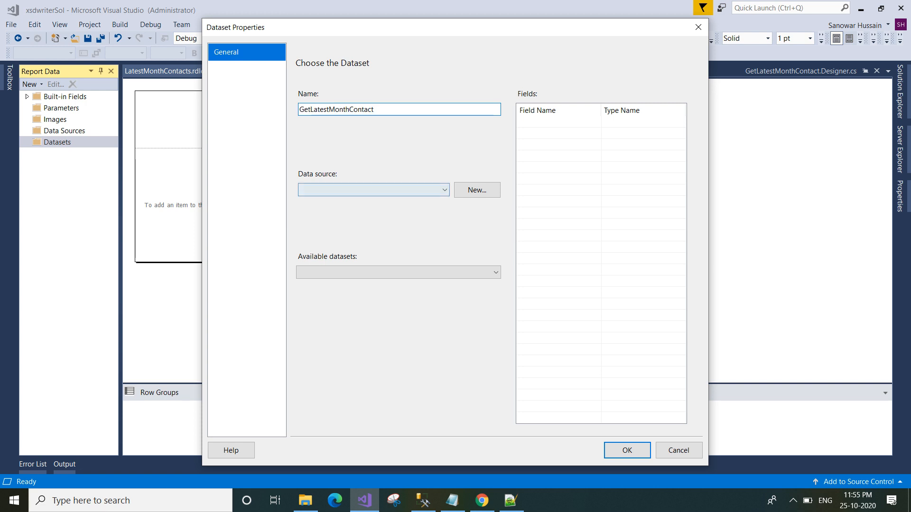
# - Set the new dataset's data source to NewDataSet with GetLatestMonthContact as the available dataset, add it, and save the report
pyautogui.click(373, 190)
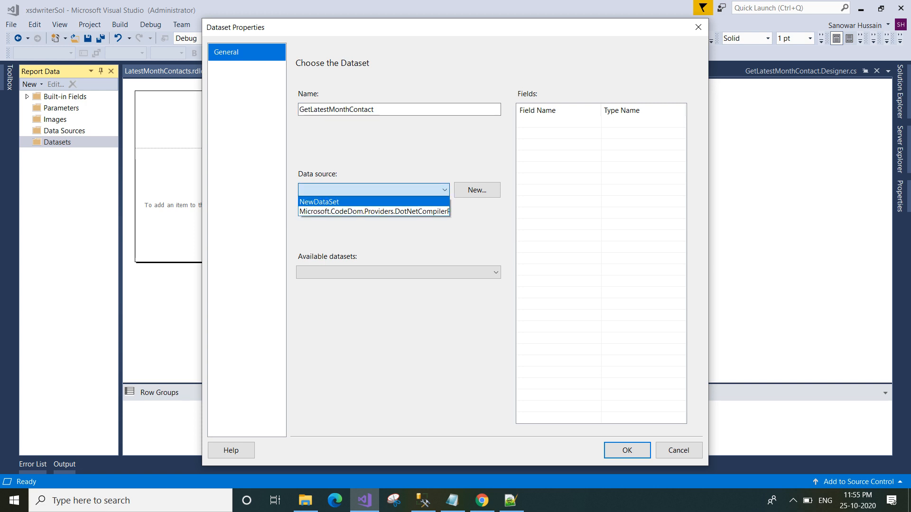
pyautogui.press('Return')
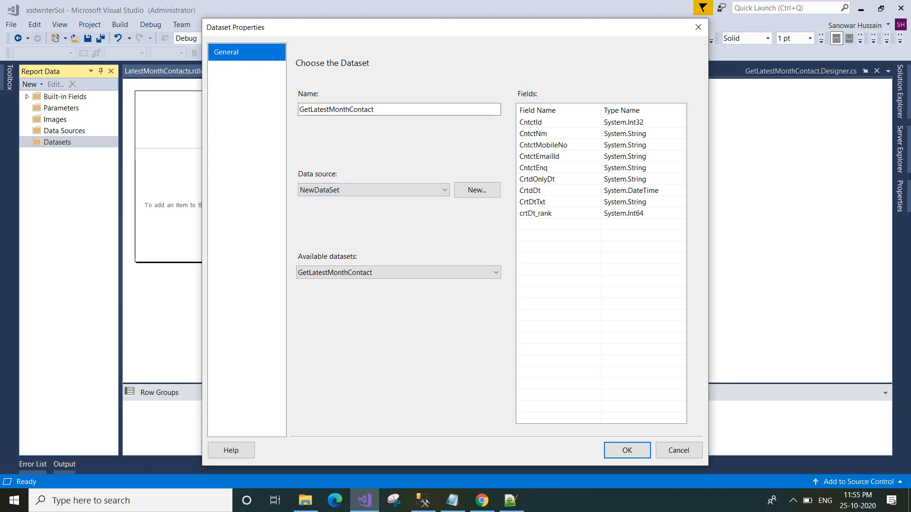
pyautogui.click(398, 272)
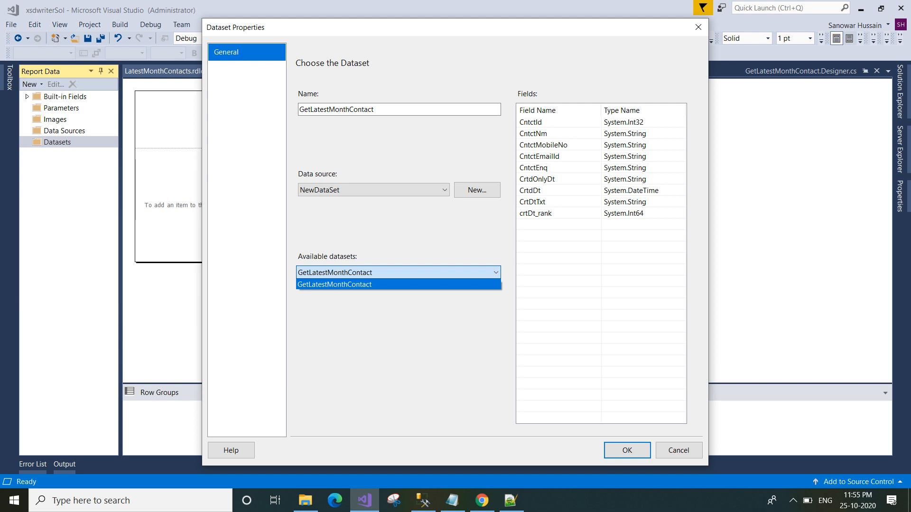
pyautogui.press('Return')
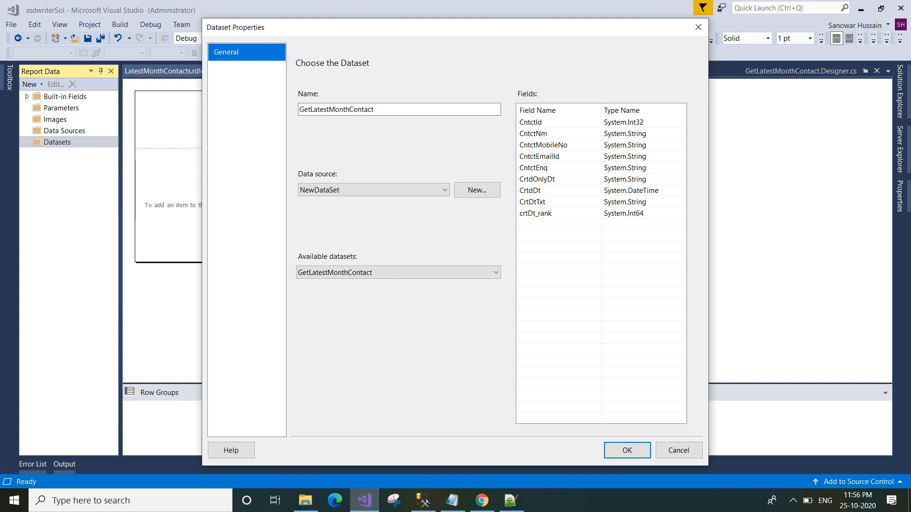
pyautogui.click(627, 450)
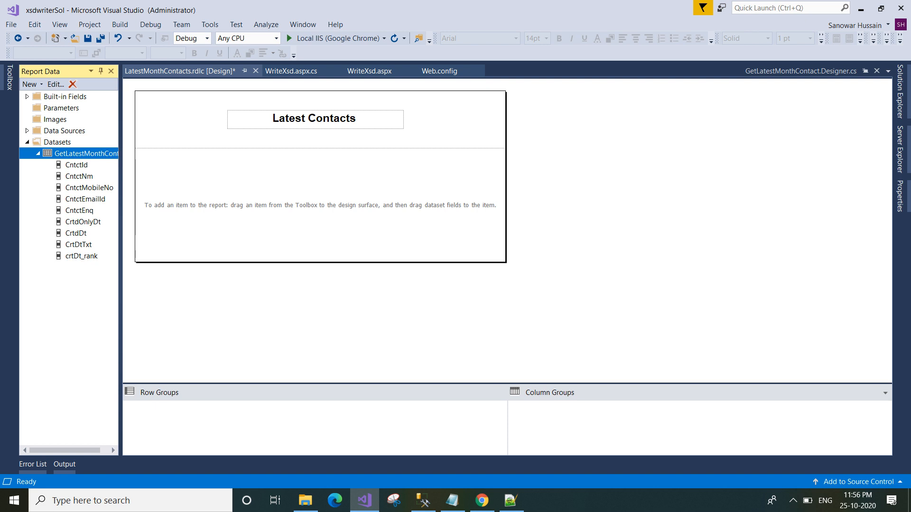
pyautogui.hotkey('ctrl', 's')
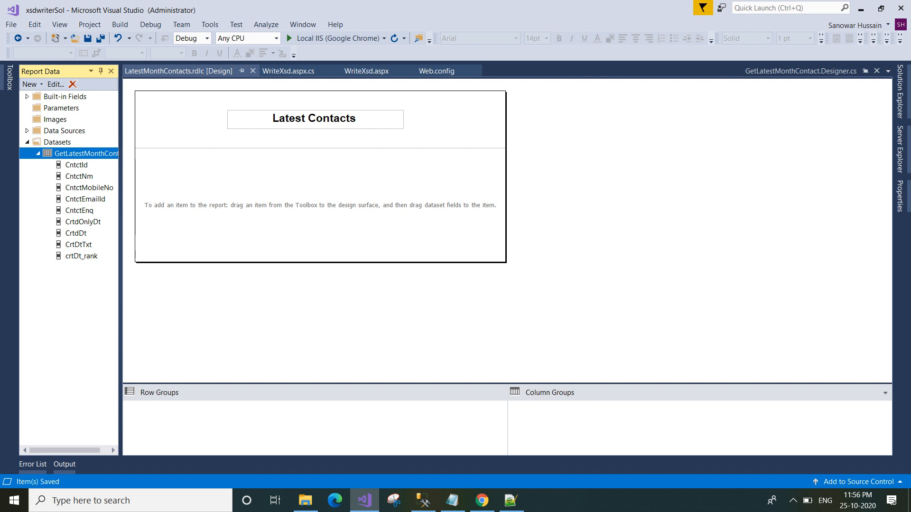
# - Insert a matrix in the report body below the page header and set its DataSetName to GetLatestMonthContact
pyautogui.rightClick(164, 174)
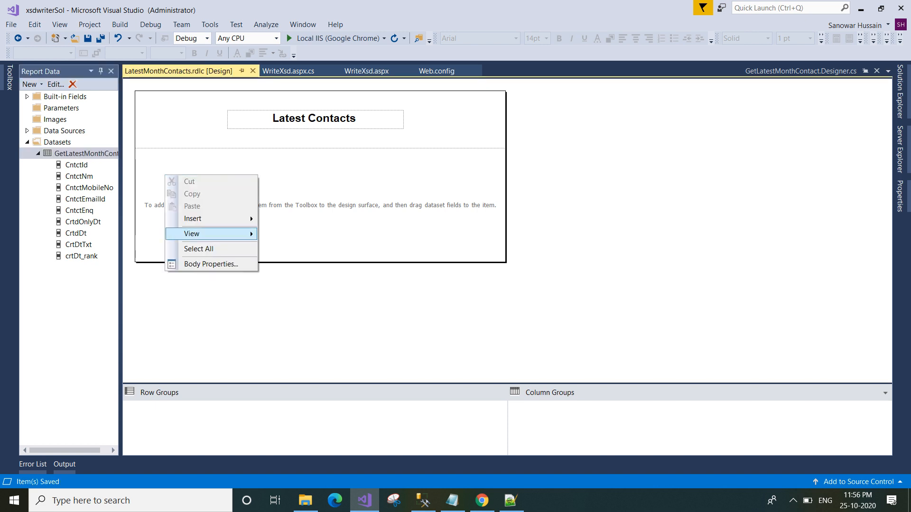
pyautogui.moveTo(218, 219)
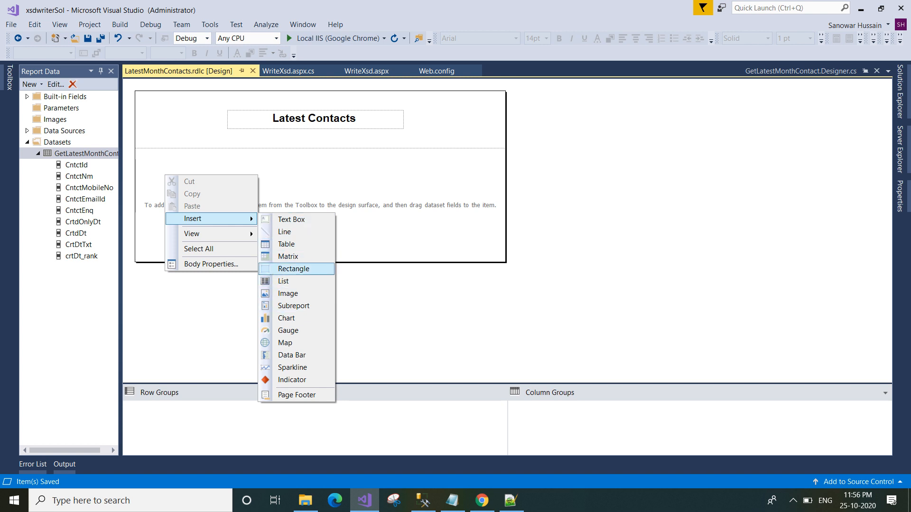
pyautogui.click(287, 256)
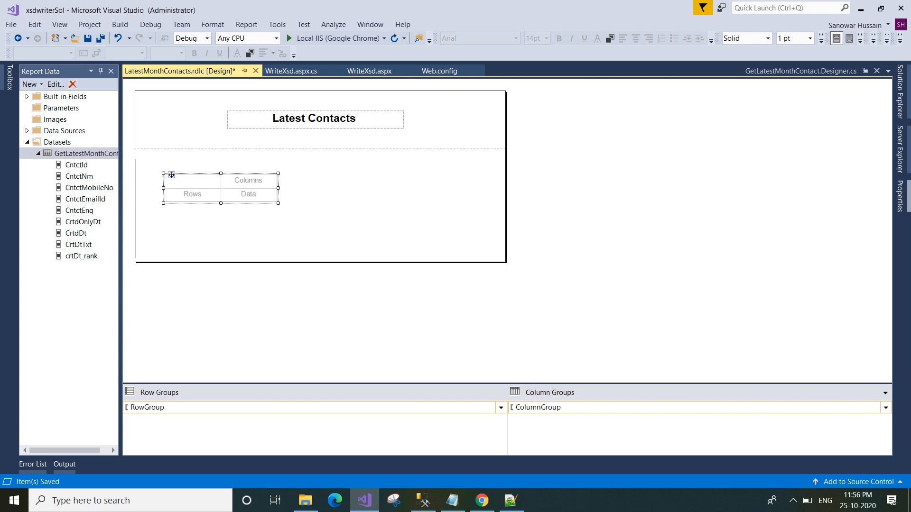
pyautogui.click(900, 196)
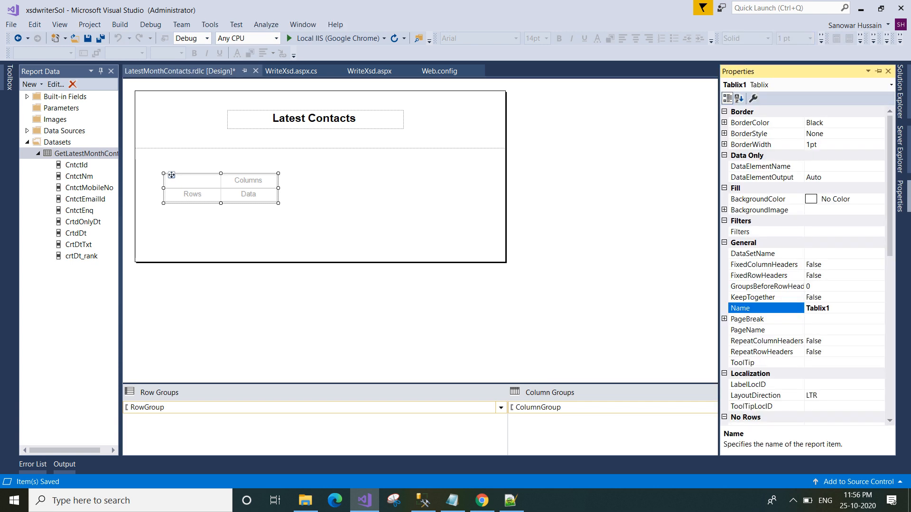
pyautogui.click(767, 254)
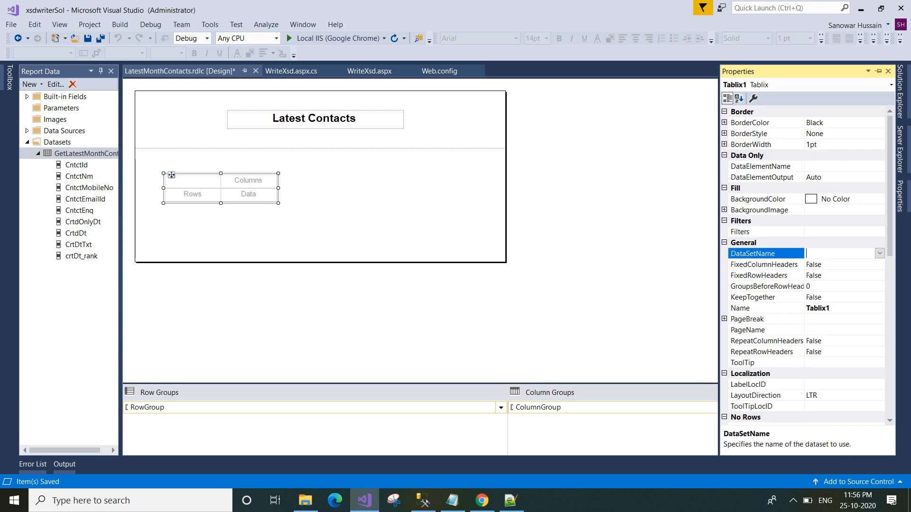
pyautogui.click(879, 254)
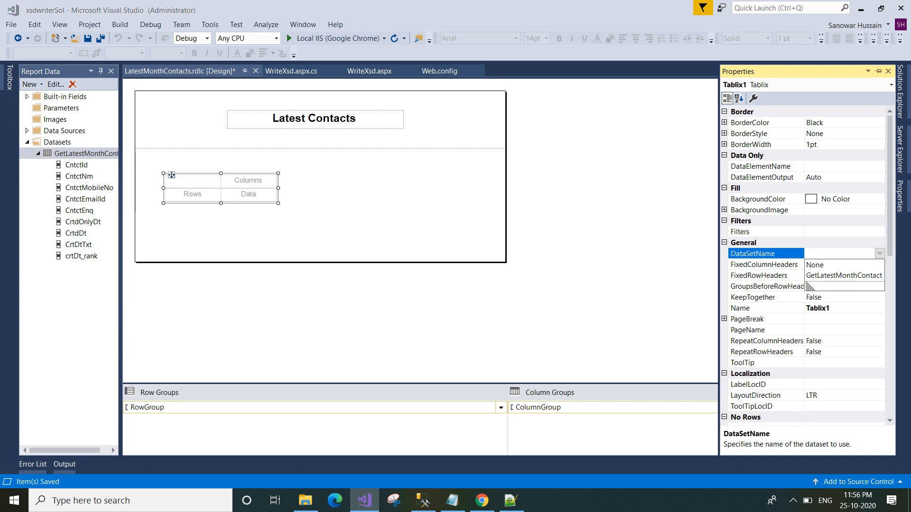
pyautogui.click(844, 275)
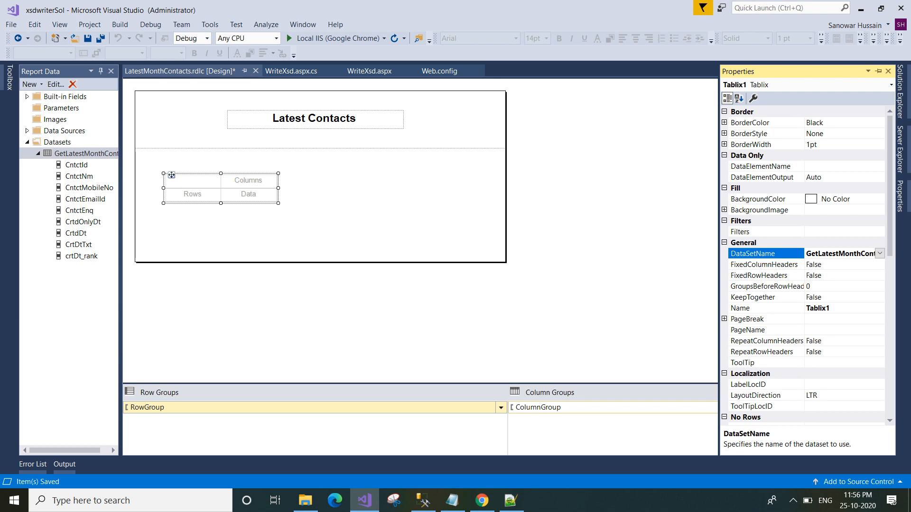
# - Rename the matrix's RowGroup as CrtDtText and set its group expression to [CrtdOnlyDt]
pyautogui.rightClick(186, 408)
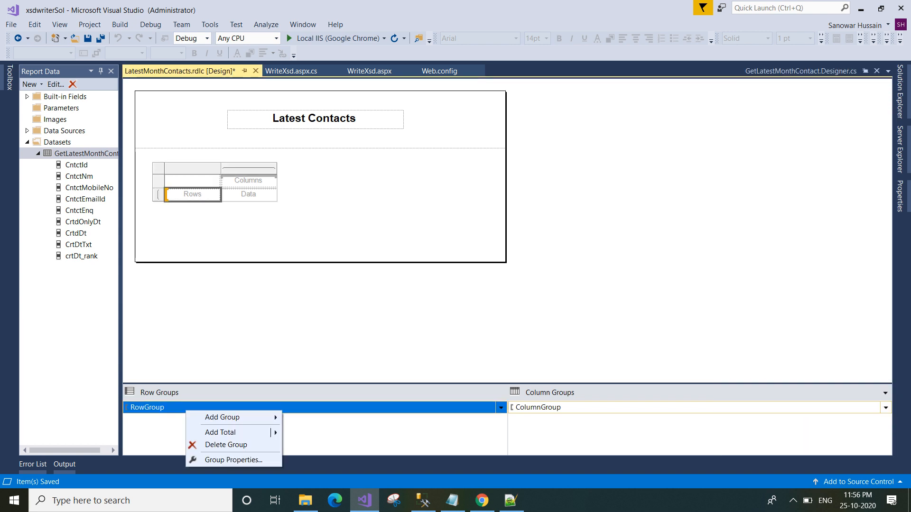
pyautogui.click(233, 459)
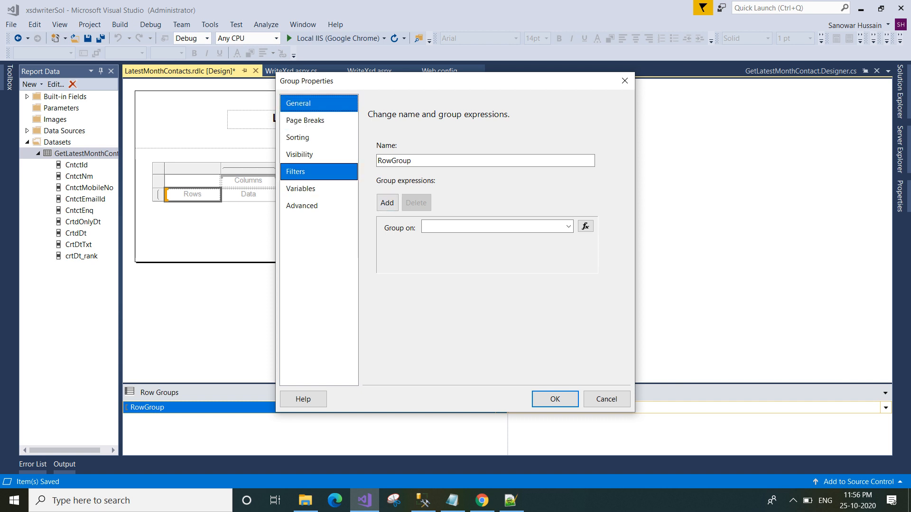
pyautogui.doubleClick(395, 160)
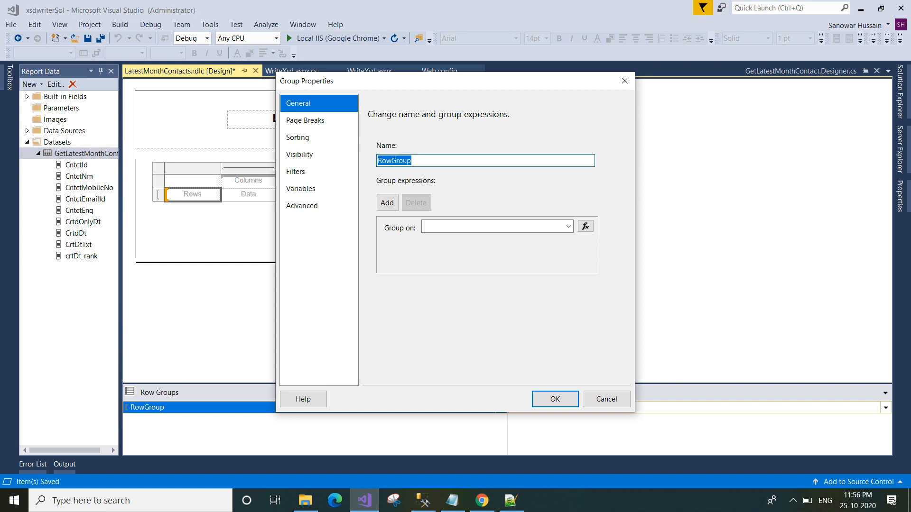
pyautogui.write('CrtDtText')
pyautogui.click(424, 226)
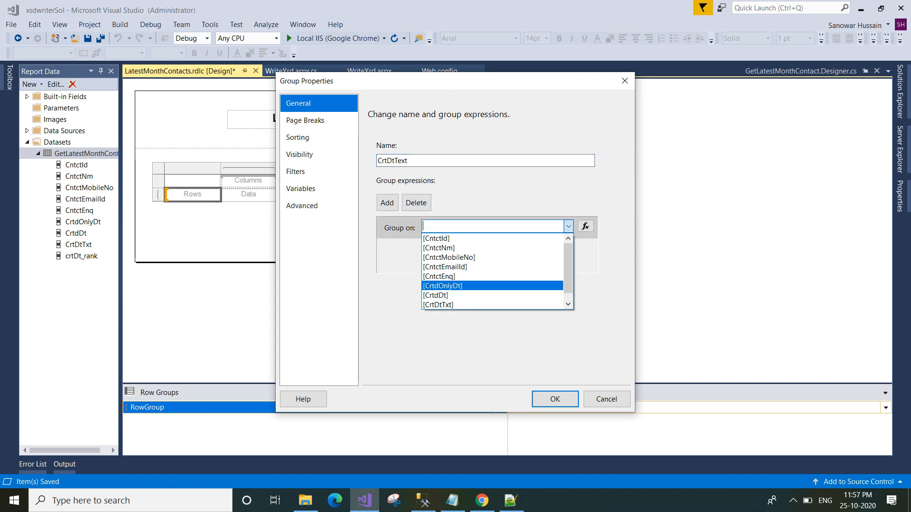
pyautogui.press('Return')
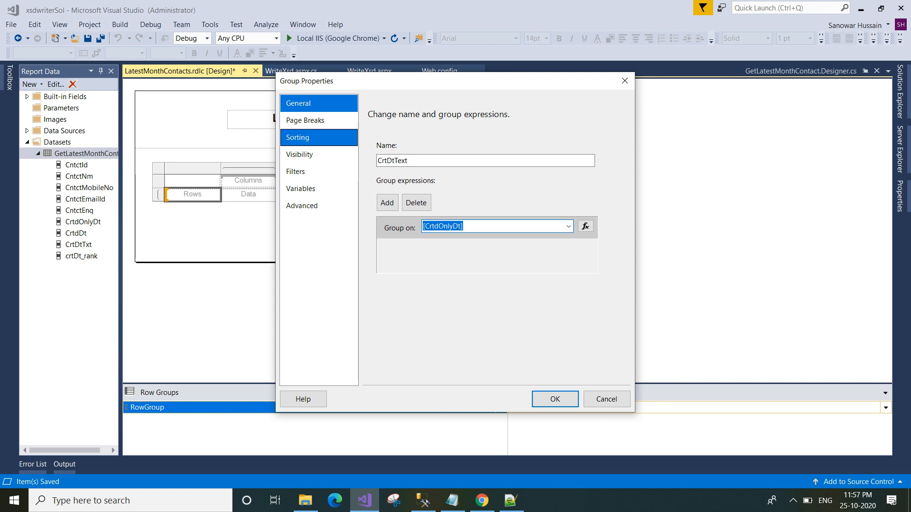
# - Add a sort on [CrtdOnlyDt] in Z to A order to the row group and apply the group properties
pyautogui.click(305, 120)
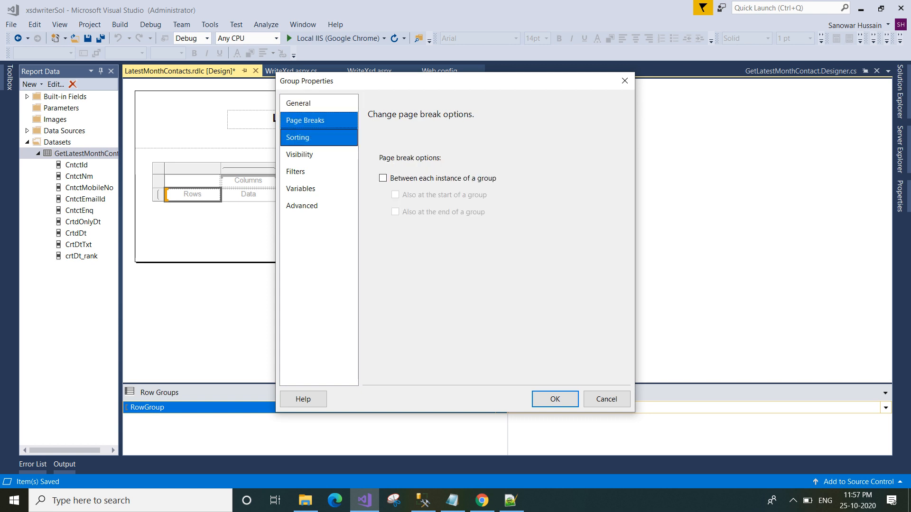
pyautogui.click(297, 137)
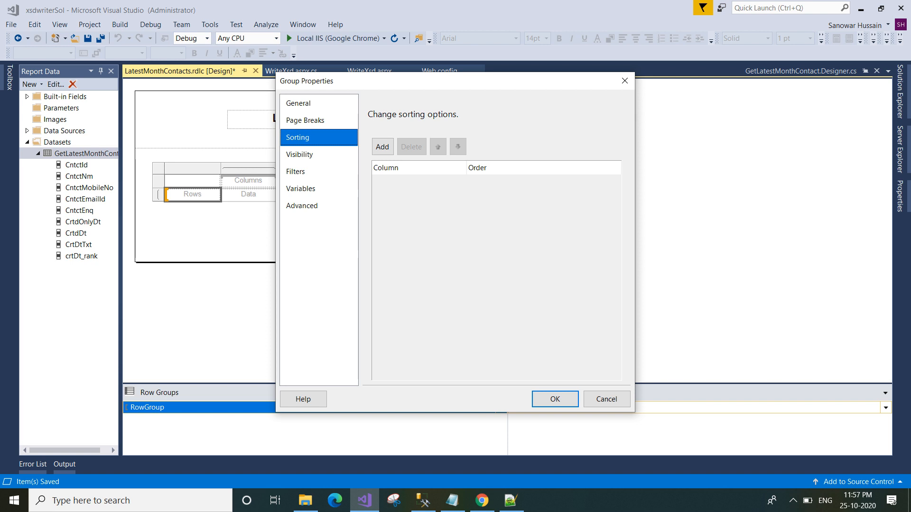
pyautogui.click(383, 146)
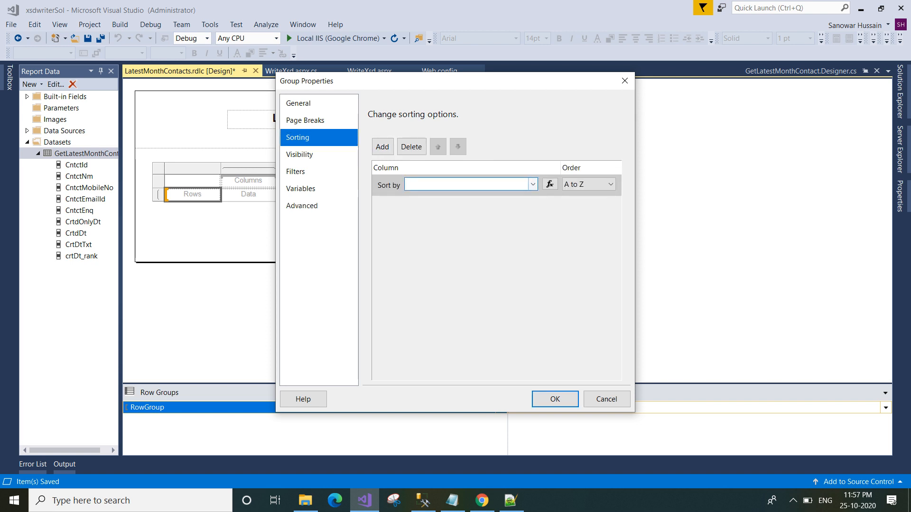
pyautogui.click(533, 184)
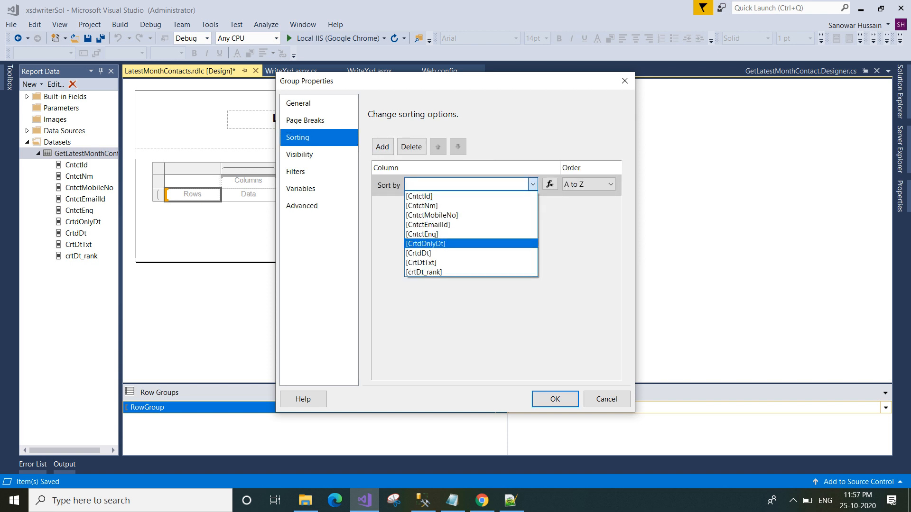
pyautogui.press('Return')
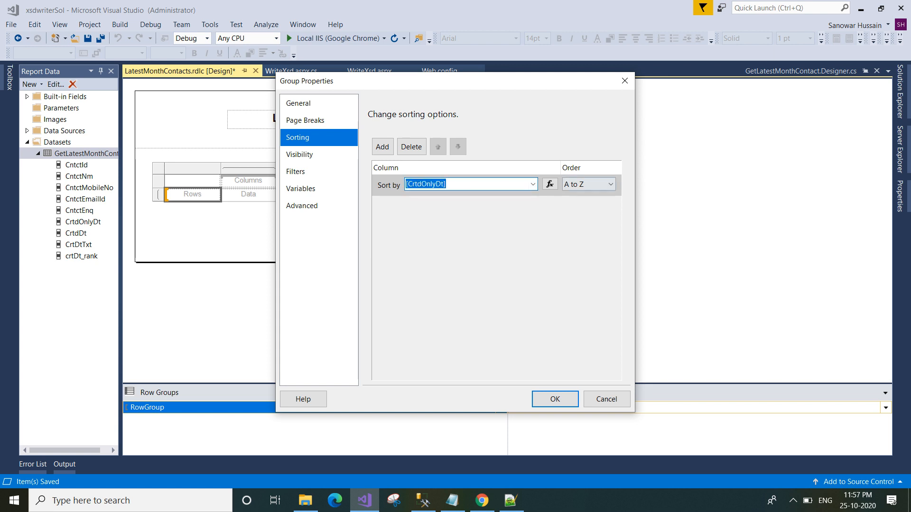
pyautogui.click(611, 184)
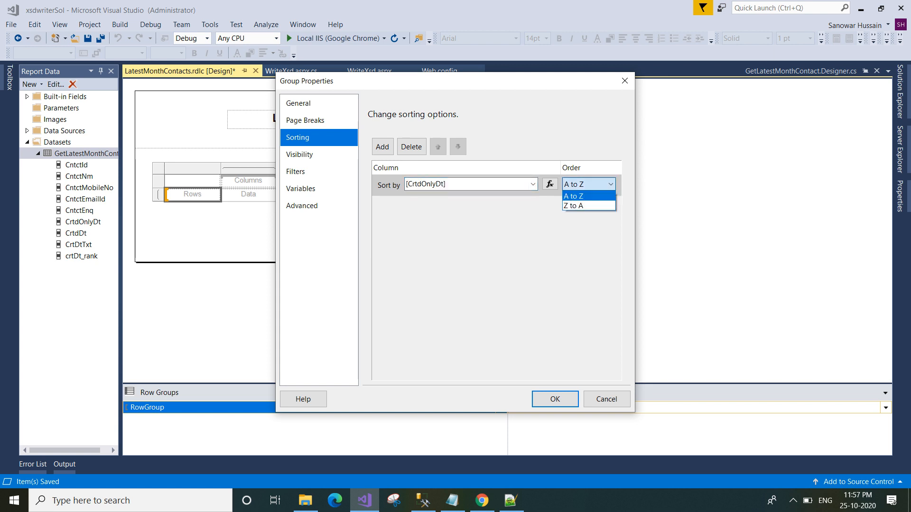
pyautogui.press('Return')
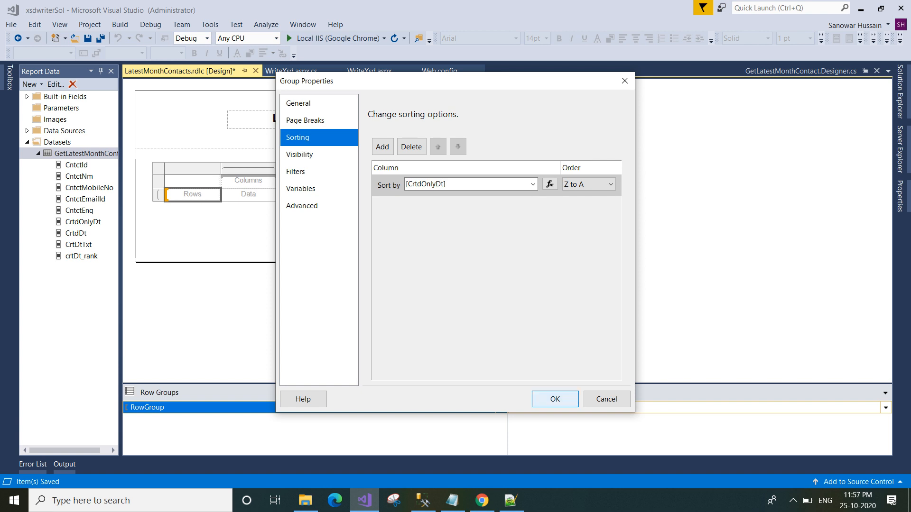
pyautogui.click(554, 399)
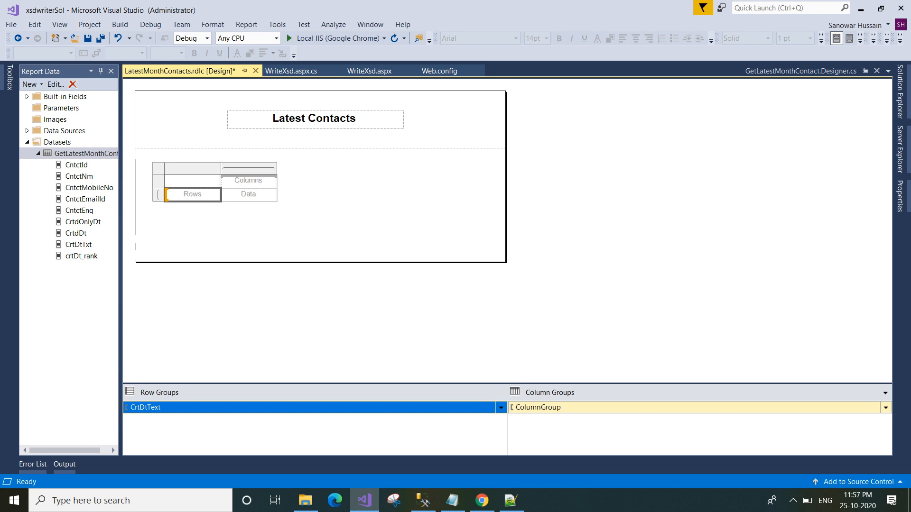
# - Delete the matrix's ColumnGroup with the group-only option, keeping its related rows and columns
pyautogui.click(548, 407)
pyautogui.rightClick(543, 408)
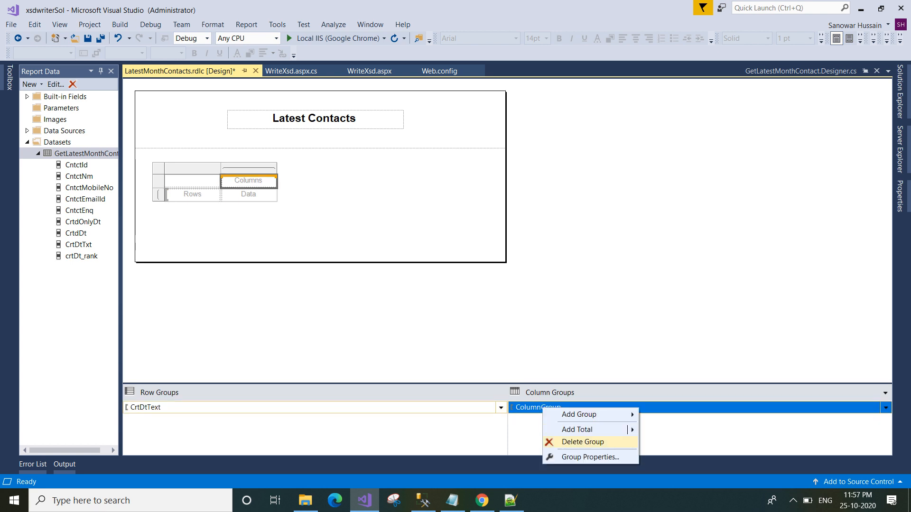
pyautogui.click(582, 441)
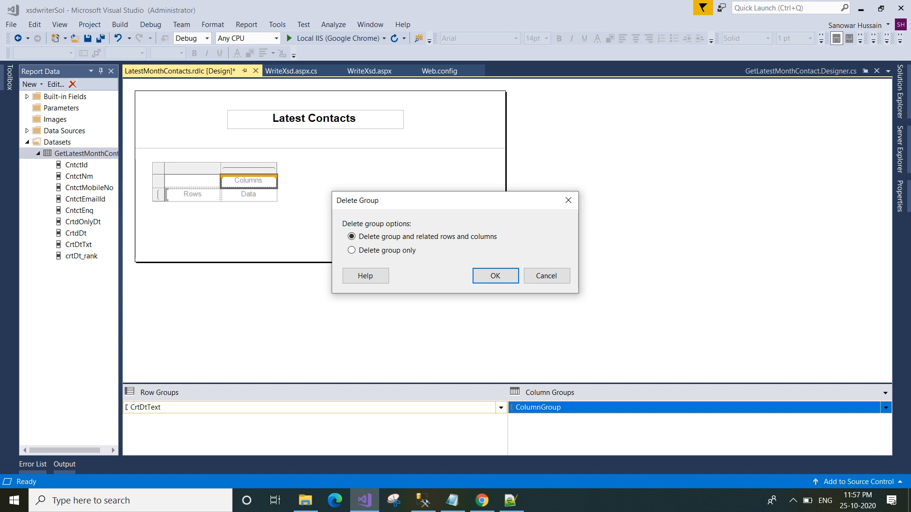
pyautogui.click(352, 251)
pyautogui.click(494, 276)
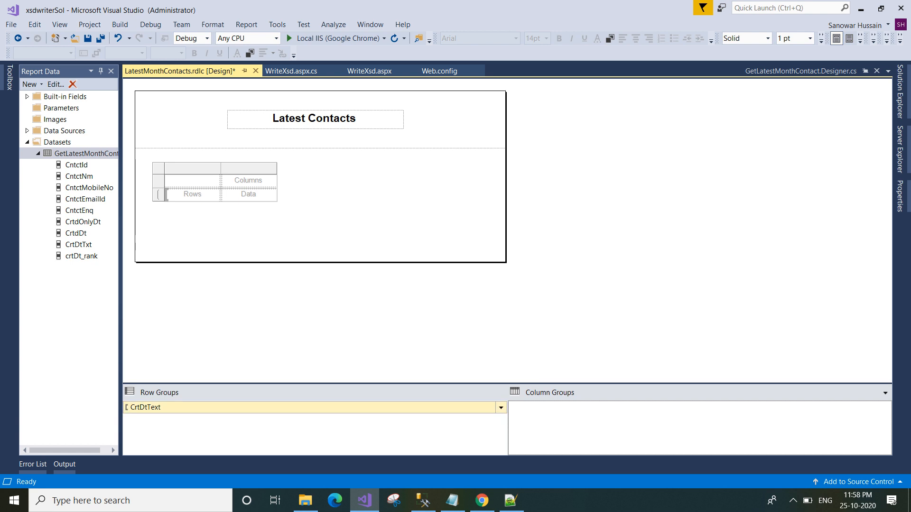
# - Add a child group under the CrtDtText row group, grouped by [crtDt_rank]
pyautogui.rightClick(171, 408)
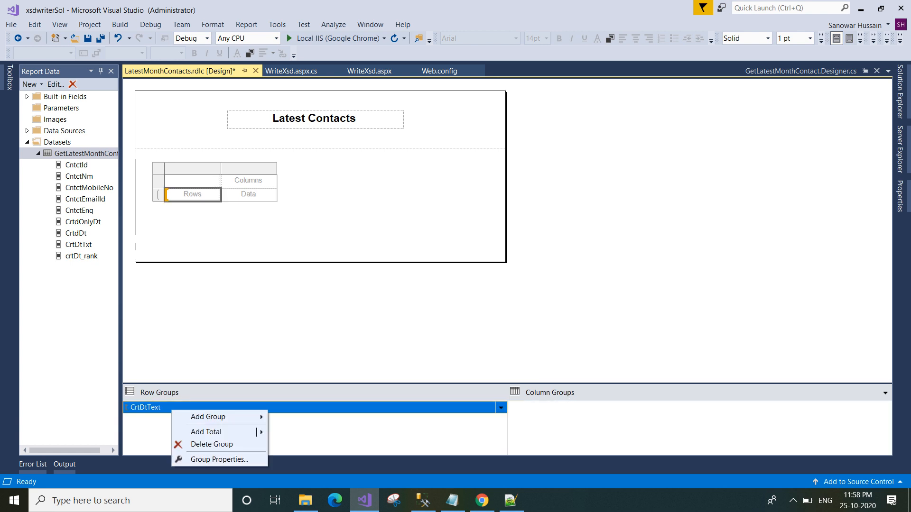
pyautogui.moveTo(223, 417)
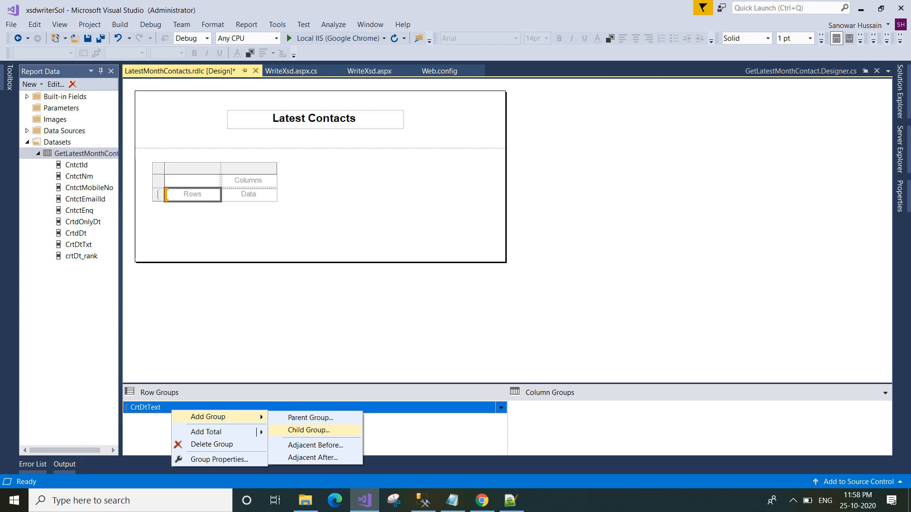
pyautogui.press('Return')
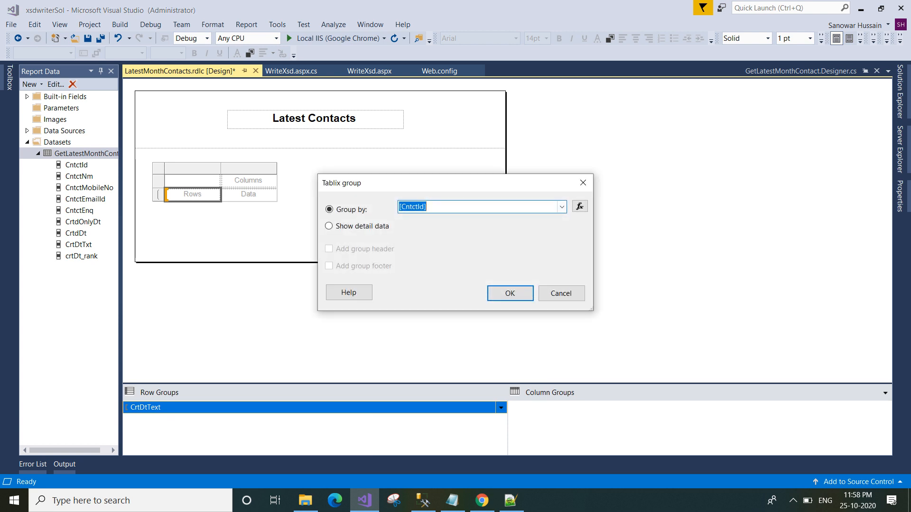
pyautogui.click(561, 207)
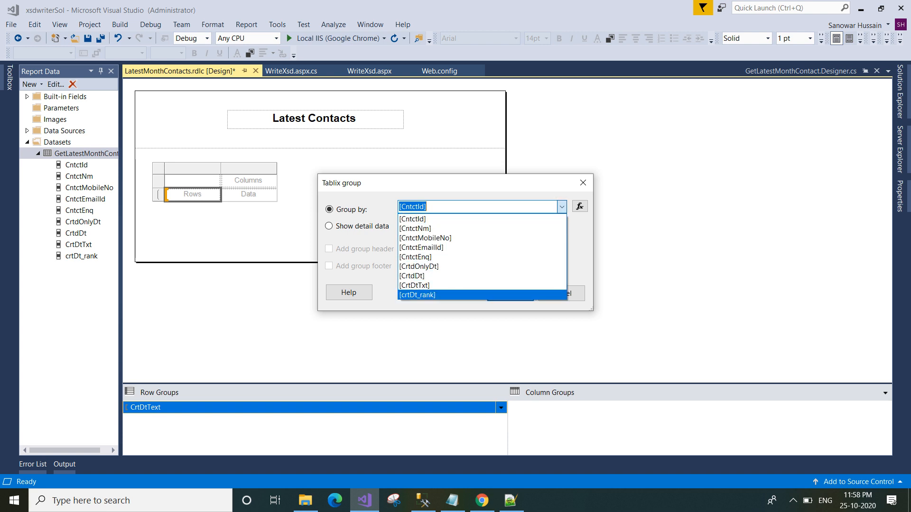
pyautogui.click(417, 295)
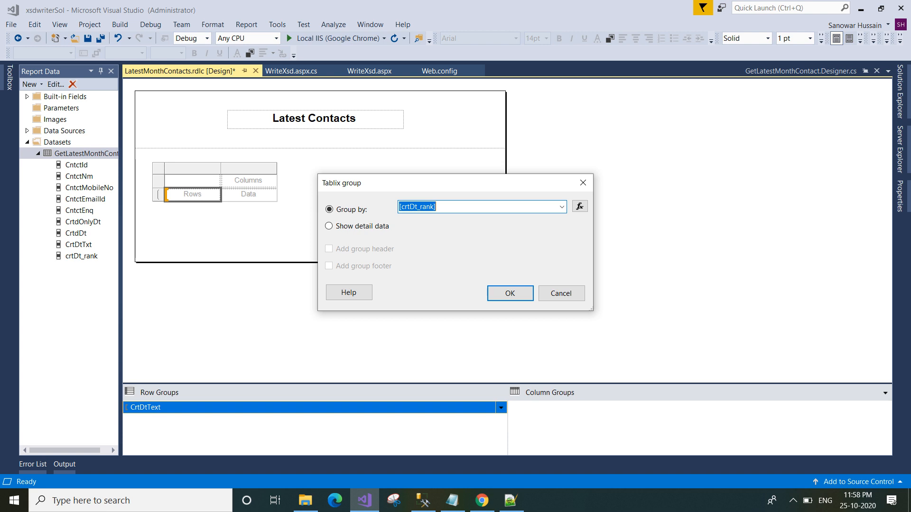
pyautogui.click(510, 293)
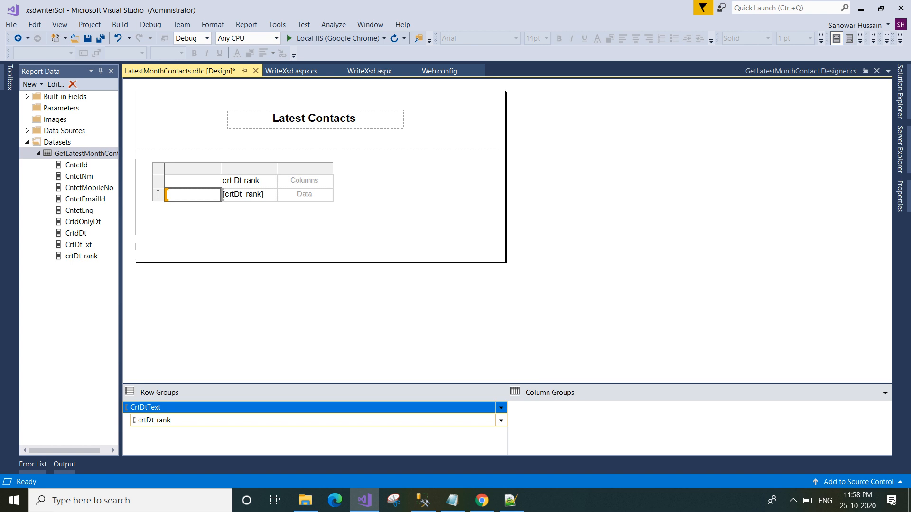
# - Add a total before the crtDt_rank row group
pyautogui.click(313, 421)
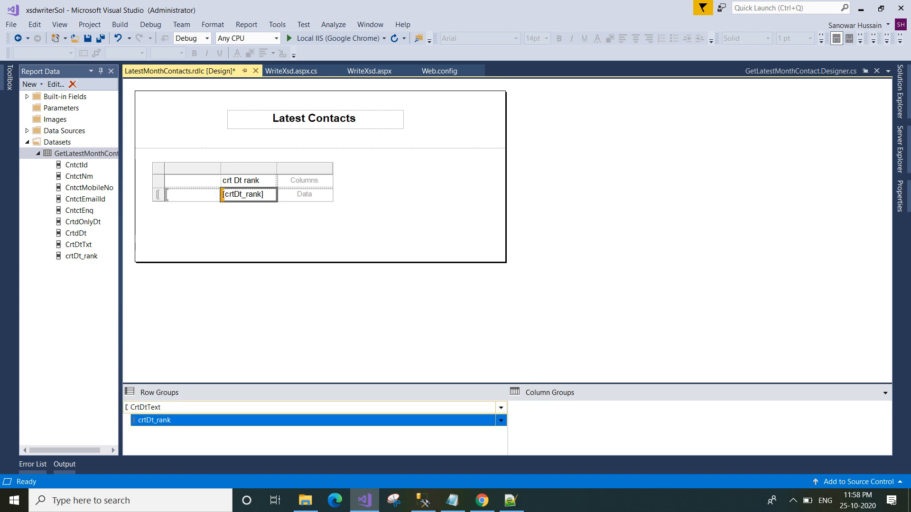
pyautogui.rightClick(183, 419)
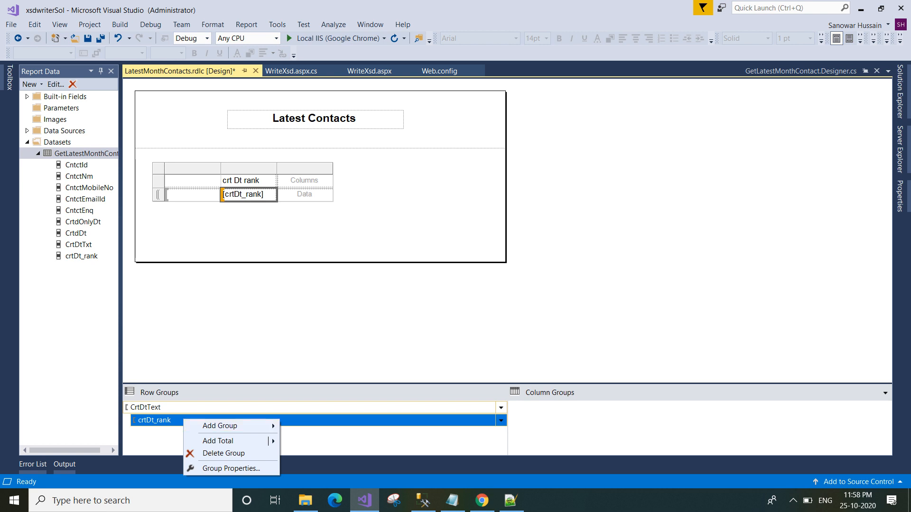
pyautogui.moveTo(269, 441)
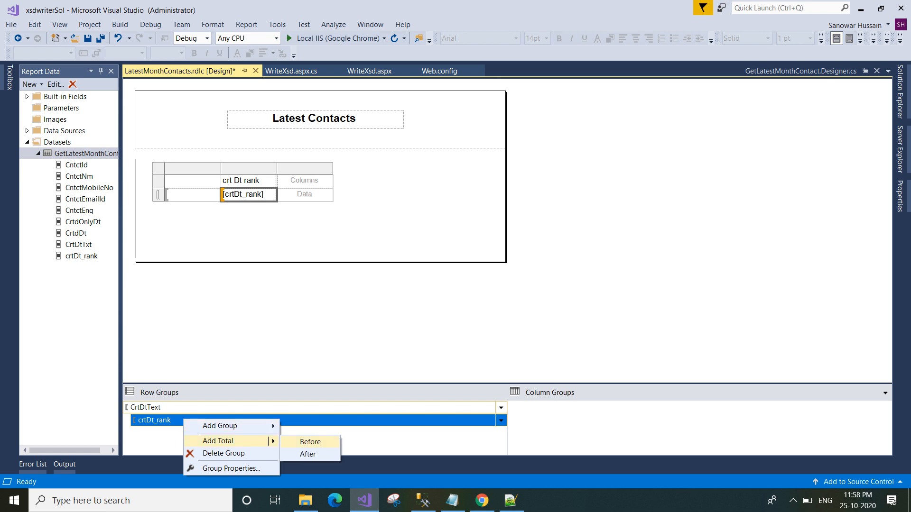
pyautogui.click(310, 442)
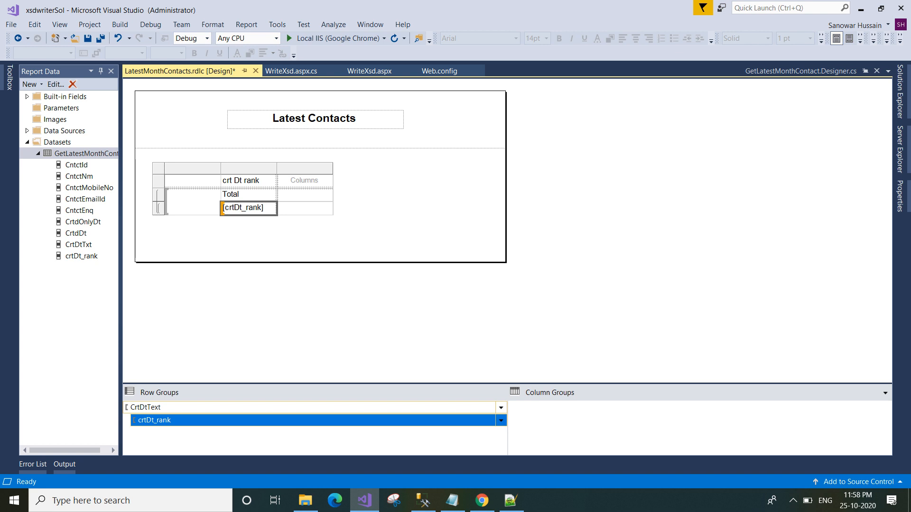
pyautogui.rightClick(203, 420)
pyautogui.moveTo(287, 441)
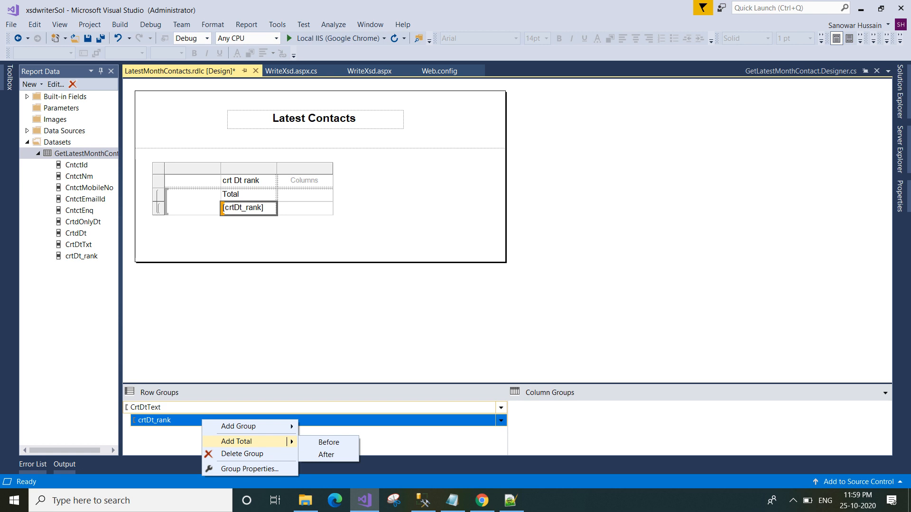
pyautogui.click(192, 168)
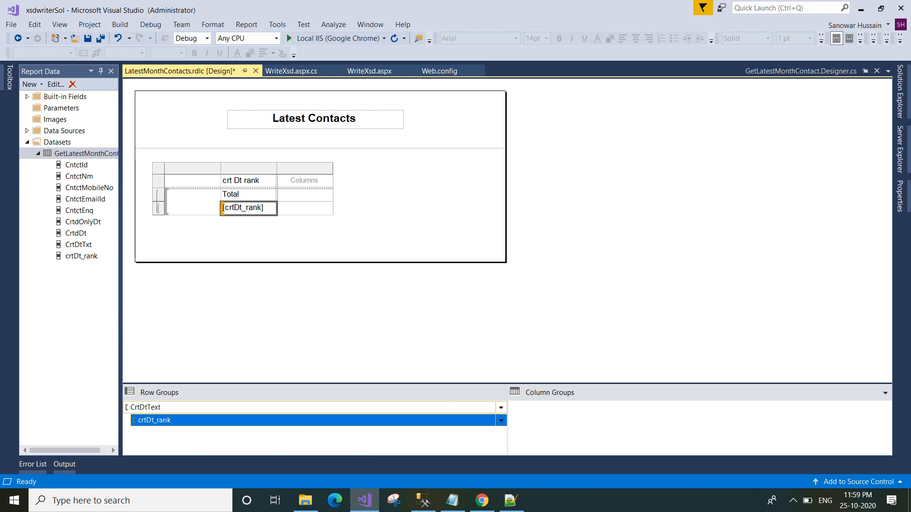
pyautogui.click(192, 407)
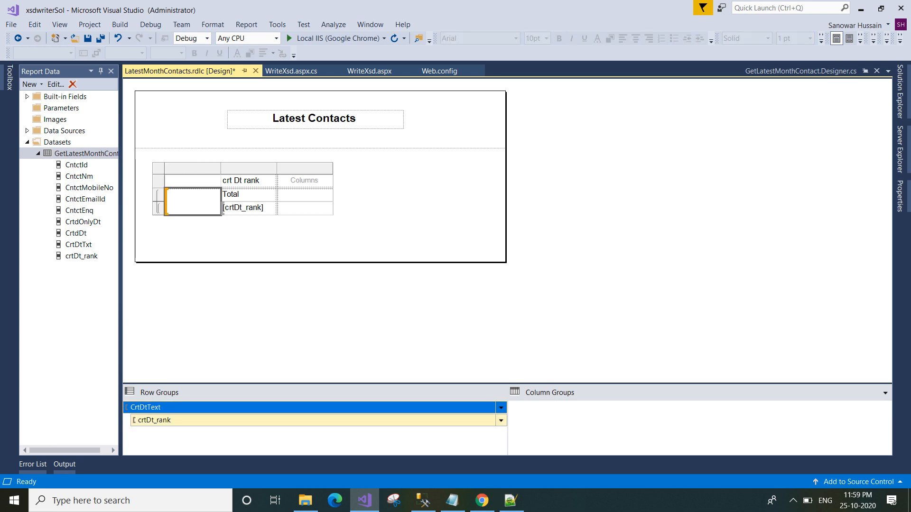
pyautogui.click(193, 420)
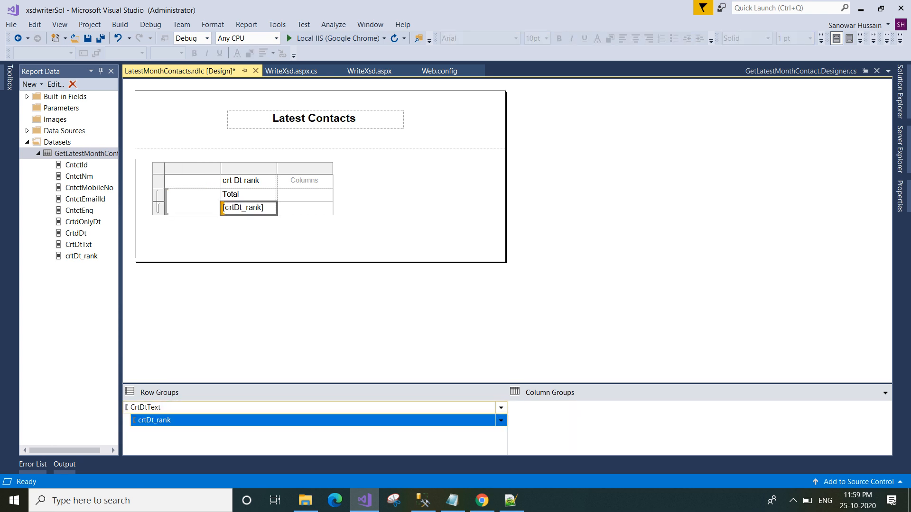
# - Delete the blank first column of the matrix while keeping the CrtDtText row group
pyautogui.click(192, 169)
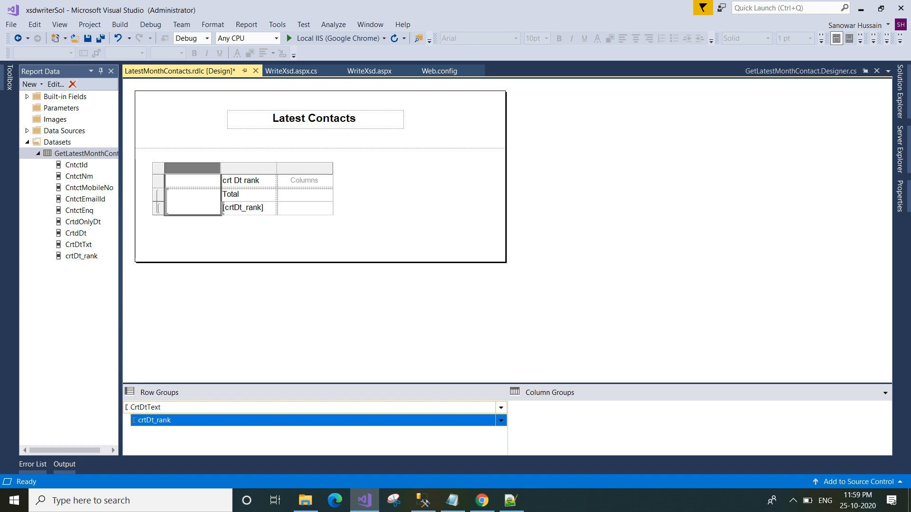
pyautogui.rightClick(204, 170)
pyautogui.click(237, 185)
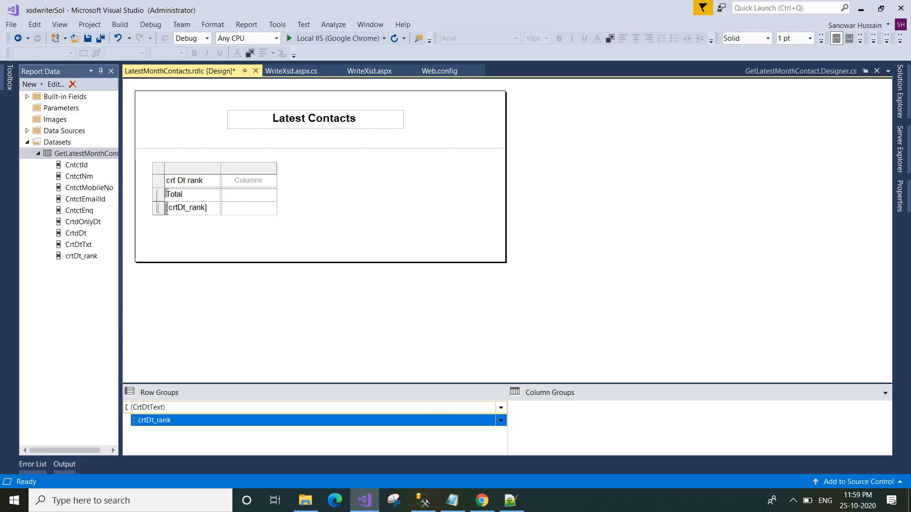
# - Delete the crt Dt rank column with the columns-only option, keeping the crtDt_rank group
pyautogui.click(192, 168)
pyautogui.rightClick(192, 169)
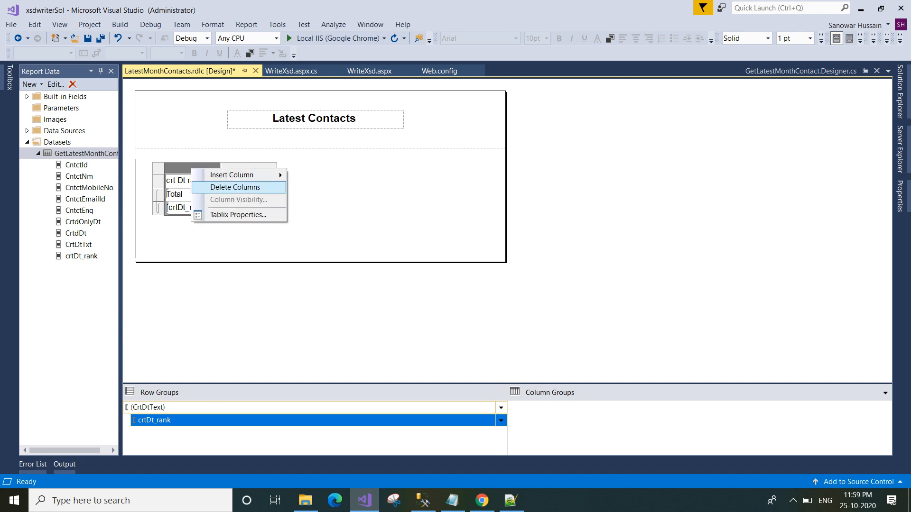
pyautogui.click(266, 187)
pyautogui.click(370, 250)
pyautogui.click(495, 276)
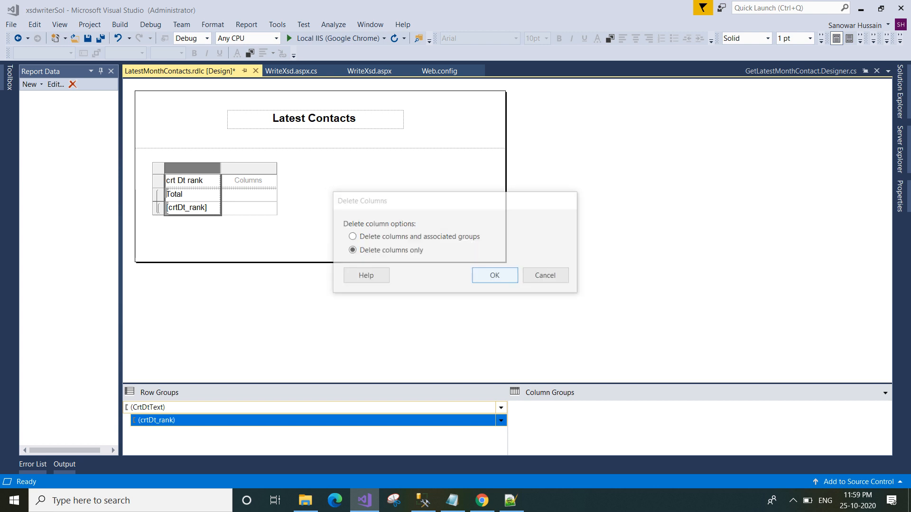
pyautogui.moveTo(209, 195)
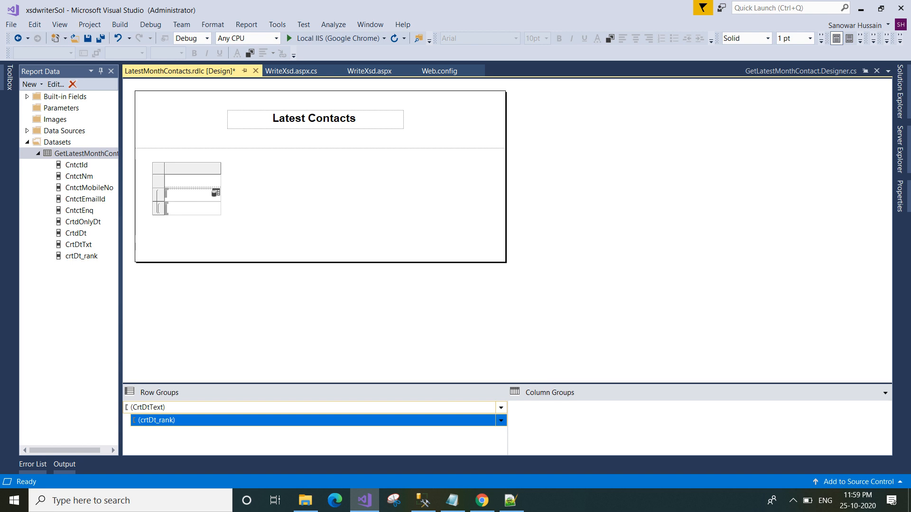
# - Fill the CrtDtText group row's cell with the CrtDtTxt field and retitle its column header as Received Date
pyautogui.click(215, 192)
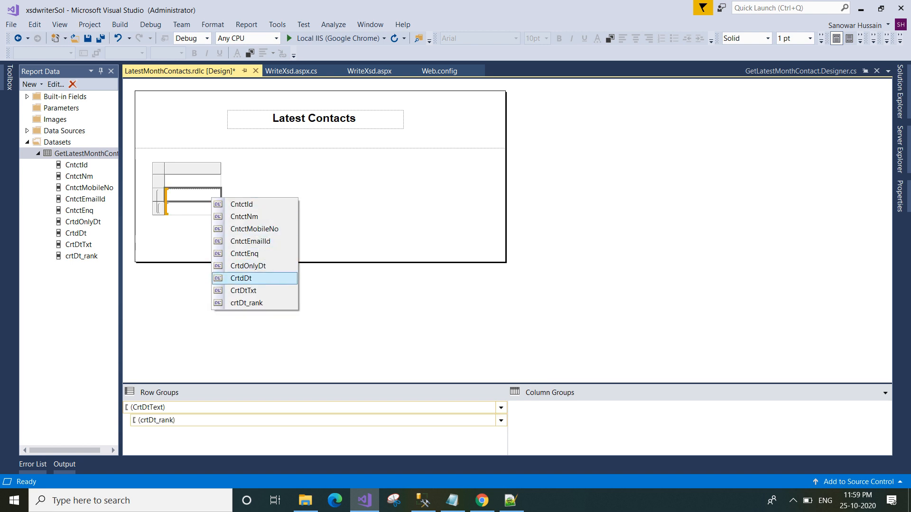
pyautogui.press('Return')
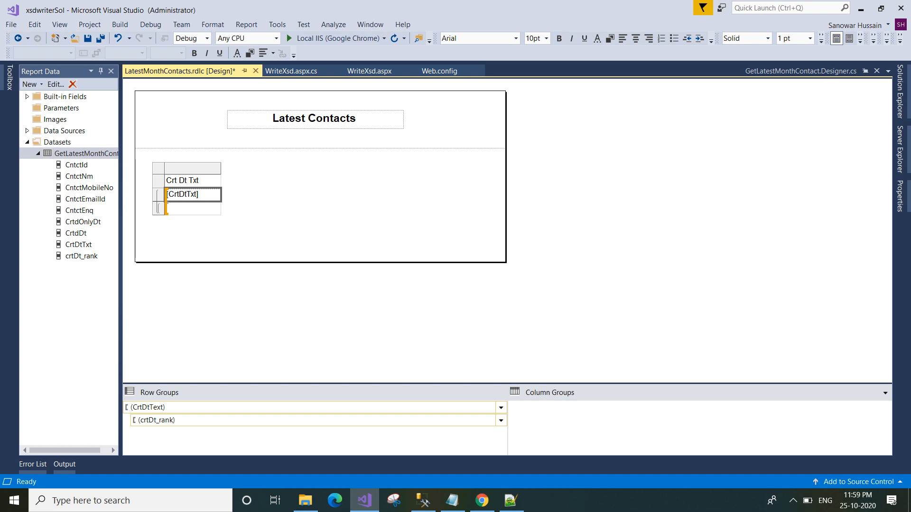
pyautogui.press('Up')
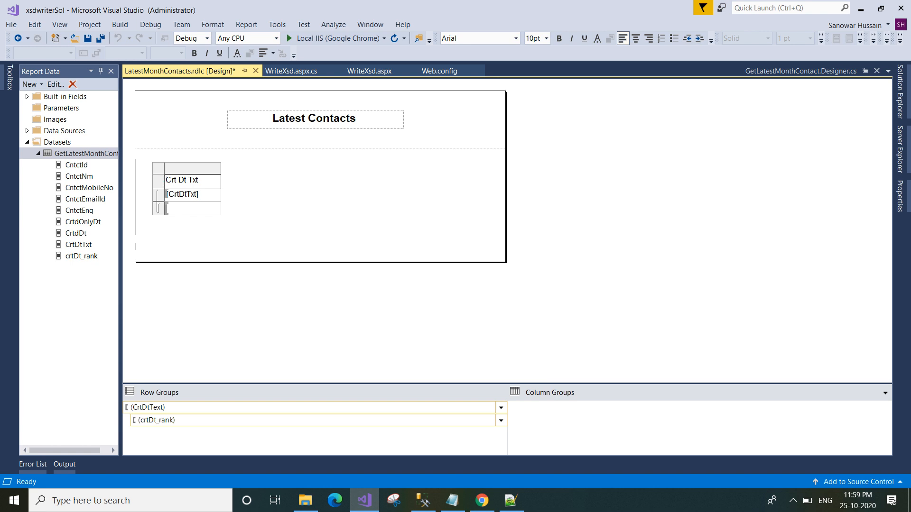
pyautogui.press('BackSpace')
pyautogui.press('BackSpace')
pyautogui.press('BackSpace')
pyautogui.press('BackSpace')
pyautogui.press('BackSpace')
pyautogui.press('BackSpace')
pyautogui.press('BackSpace')
pyautogui.press('BackSpace')
pyautogui.press('BackSpace')
pyautogui.write('Ma')
pyautogui.press('BackSpace')
pyautogui.press('BackSpace')
pyautogui.write('Received Date')
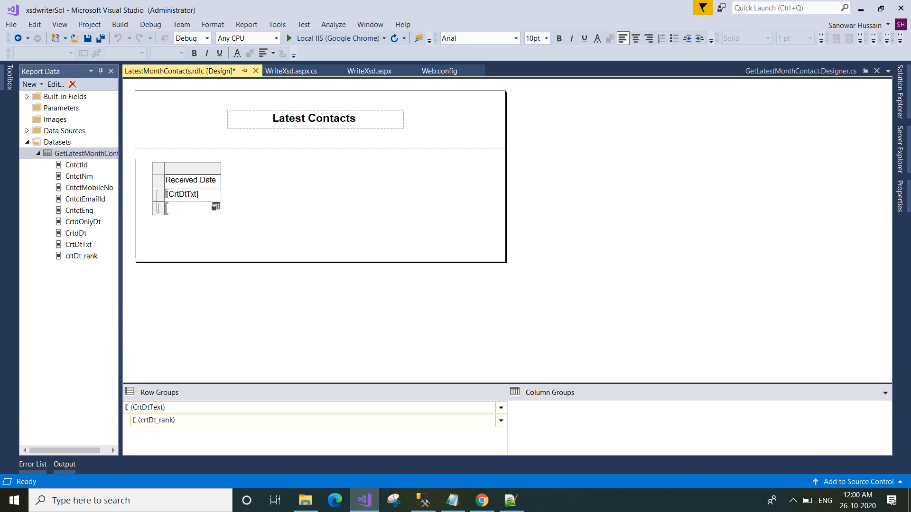
# - Fill the crtDt_rank row's first cell with CrtdDt and add a column to its right showing the CntctNm field
pyautogui.click(215, 207)
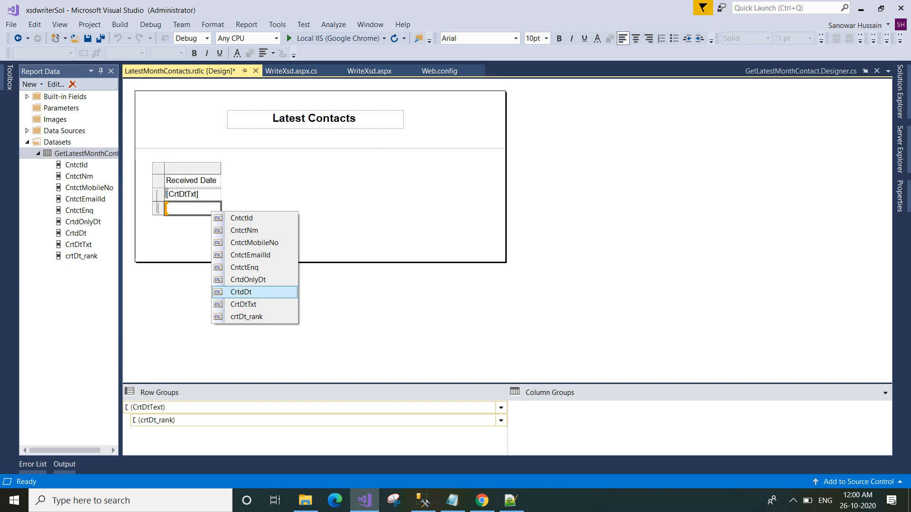
pyautogui.press('Return')
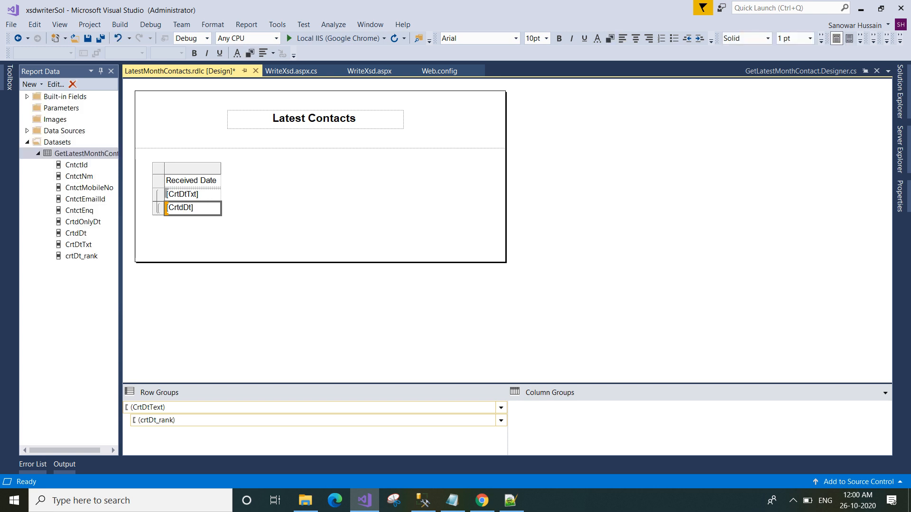
pyautogui.click(201, 168)
pyautogui.rightClick(202, 168)
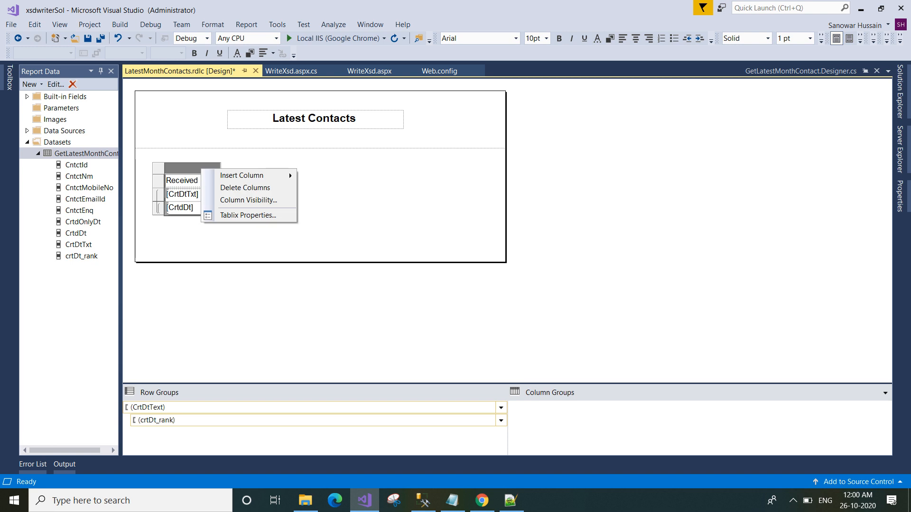
pyautogui.moveTo(289, 174)
pyautogui.click(325, 188)
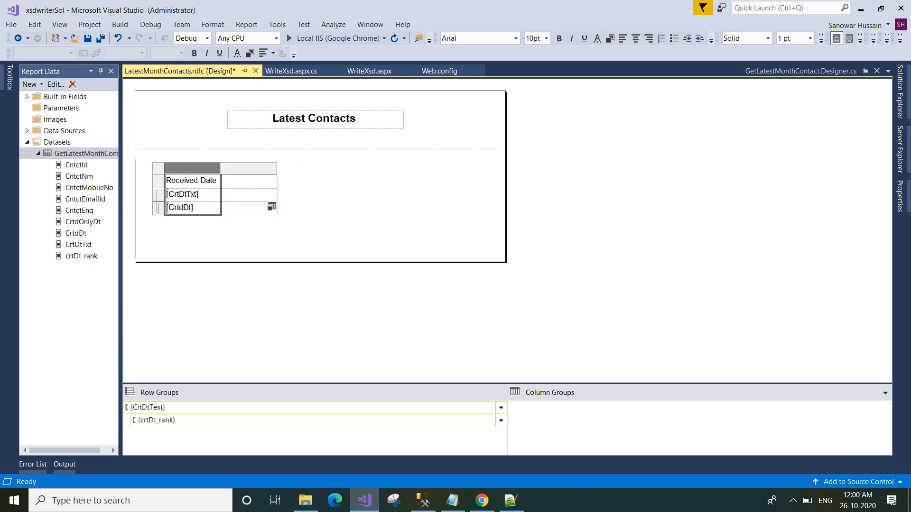
pyautogui.click(271, 206)
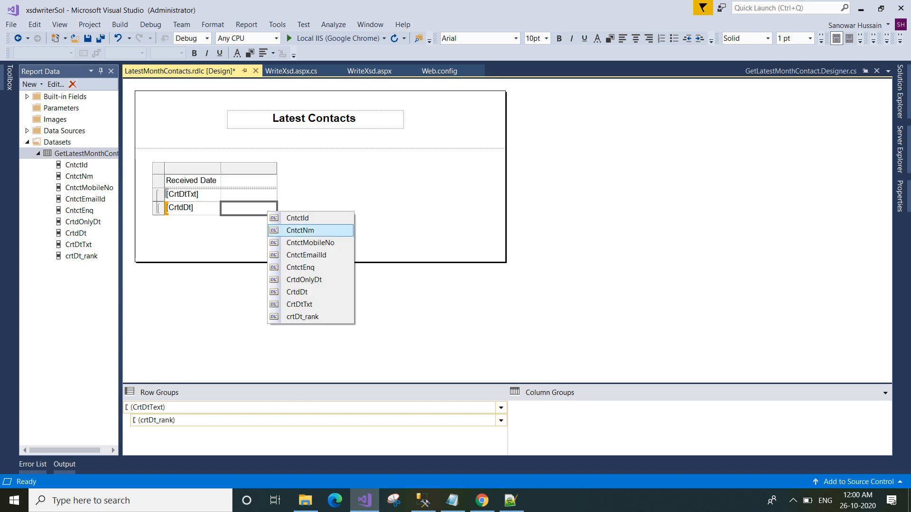
pyautogui.click(299, 230)
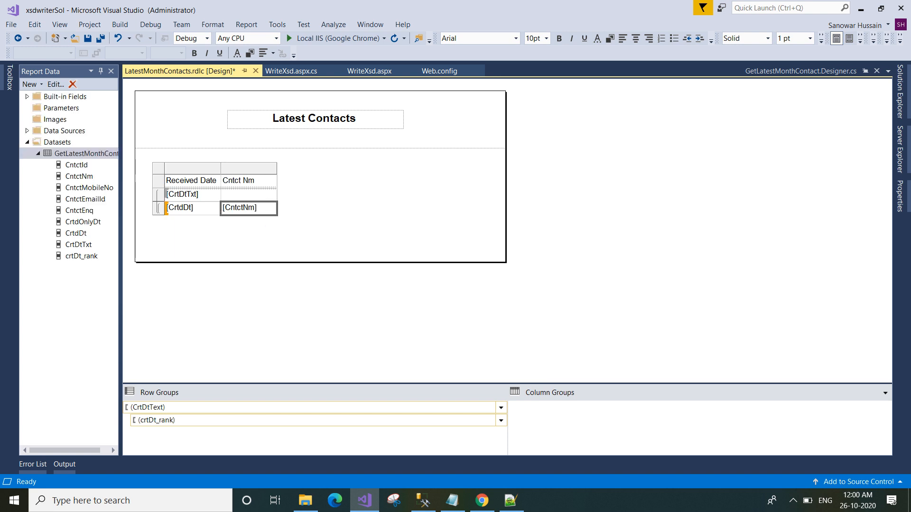
# - Insert a column to the right of Cntct Nm and fill its crtDt_rank row cell with CntctMobileNo
pyautogui.click(256, 168)
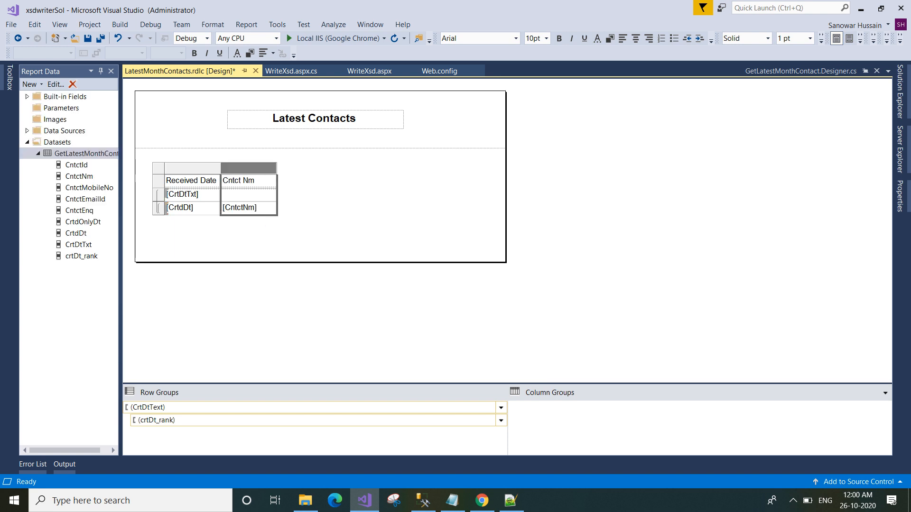
pyautogui.rightClick(257, 169)
pyautogui.moveTo(344, 172)
pyautogui.press('Right')
pyautogui.press('Down')
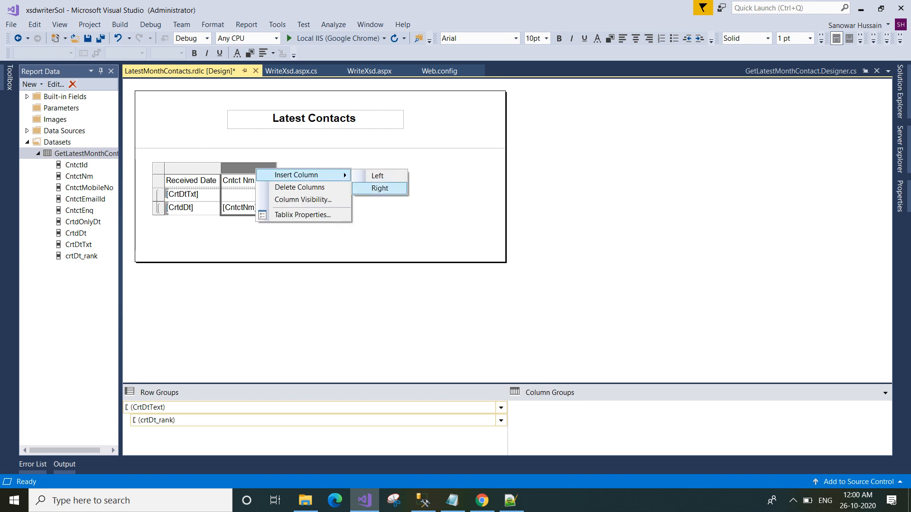
pyautogui.press('Return')
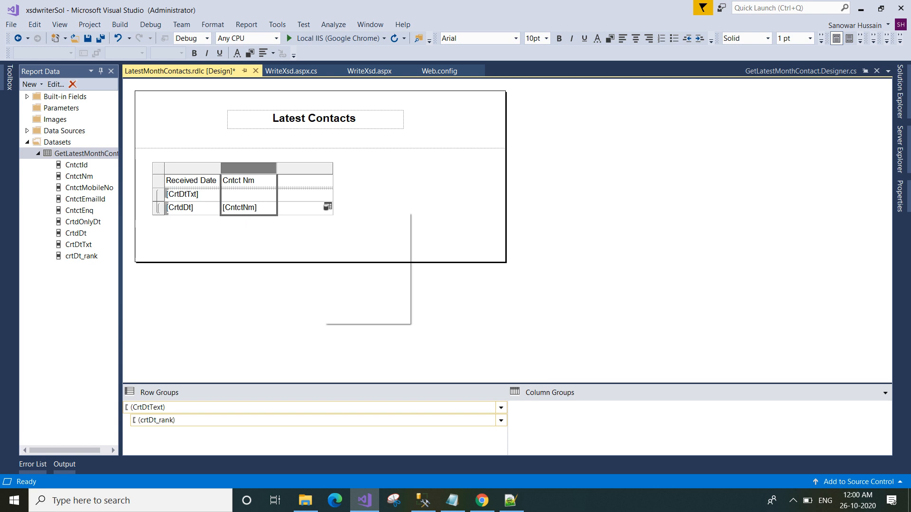
pyautogui.click(327, 206)
pyautogui.click(366, 243)
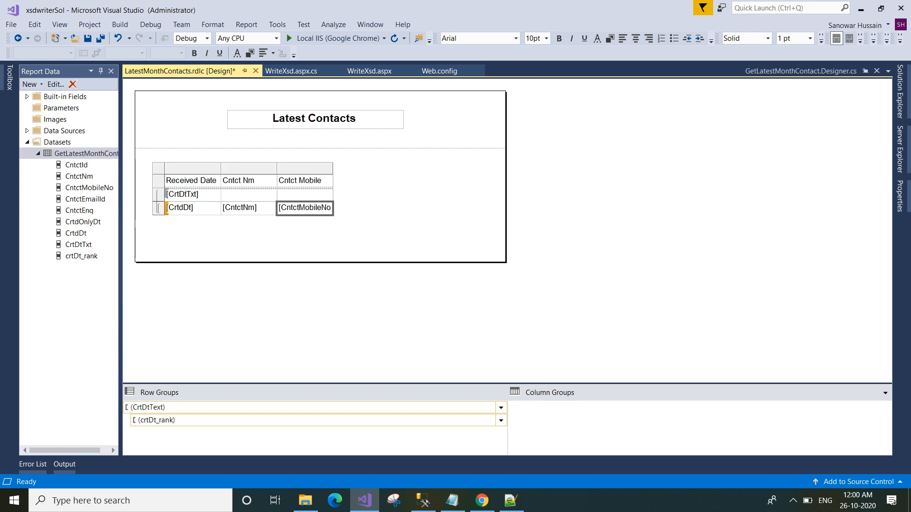
# - Insert a column to the right of Cntct Mobile and fill its crtDt_rank row cell with CntctEmailId
pyautogui.rightClick(311, 168)
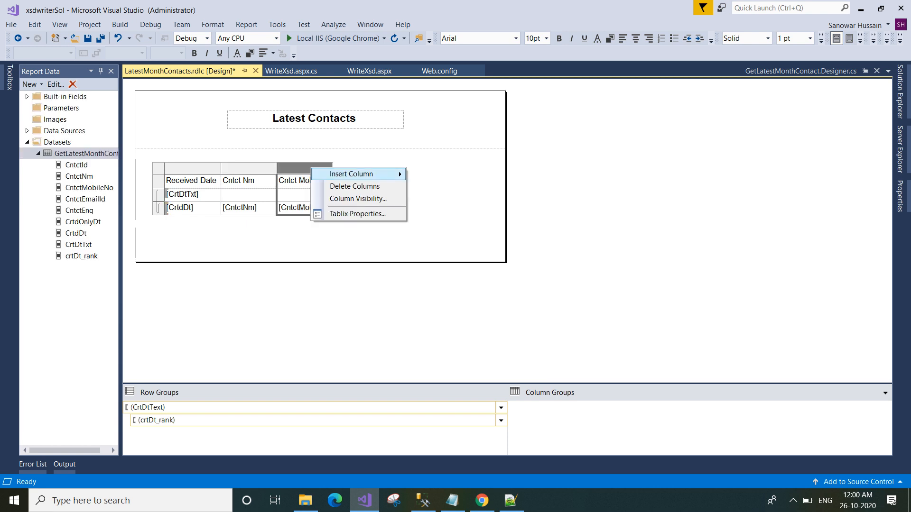
pyautogui.moveTo(360, 174)
pyautogui.click(435, 187)
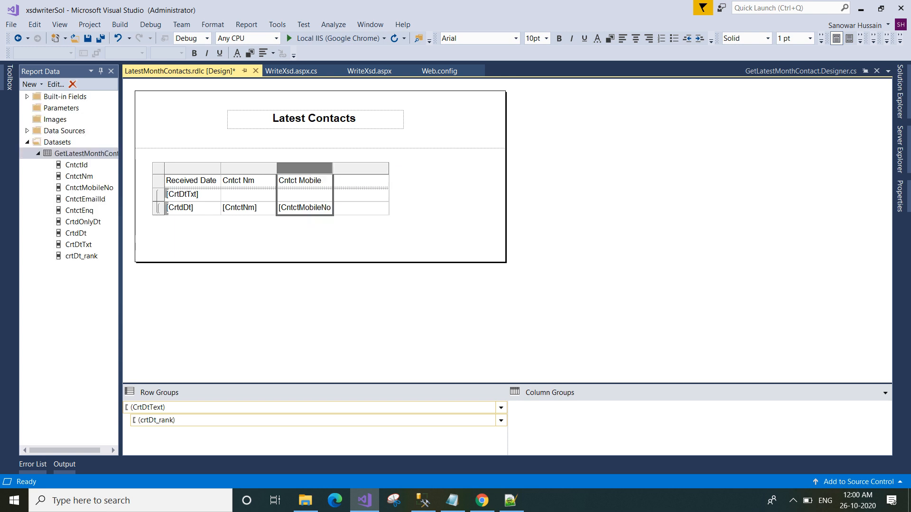
pyautogui.click(383, 207)
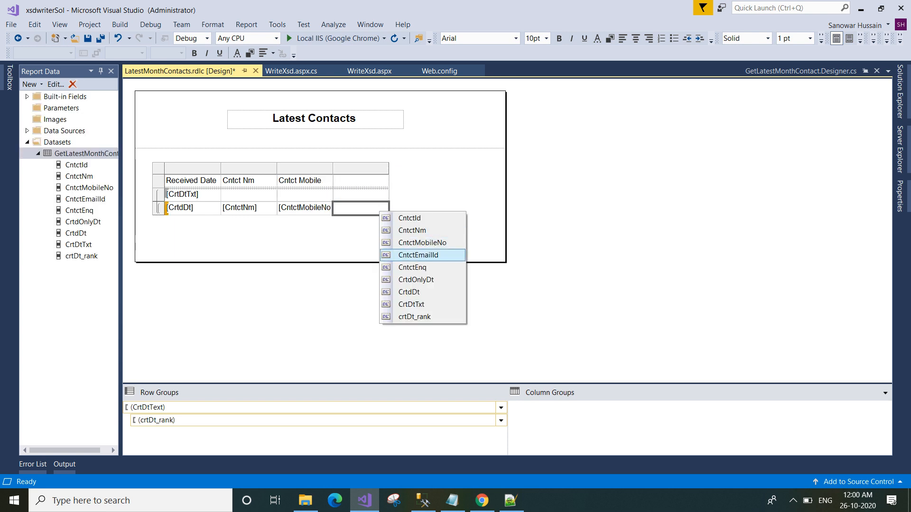
pyautogui.click(418, 255)
# - Add a column right of Cntct Email Id showing the CntctEnq field, and widen it almost to the report body's right edge
pyautogui.click(359, 168)
pyautogui.rightClick(359, 169)
pyautogui.moveTo(446, 174)
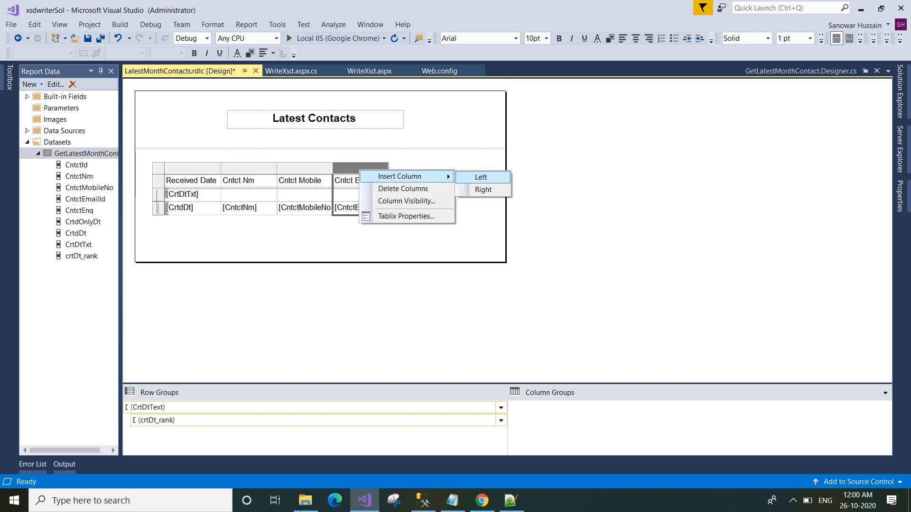
pyautogui.click(483, 189)
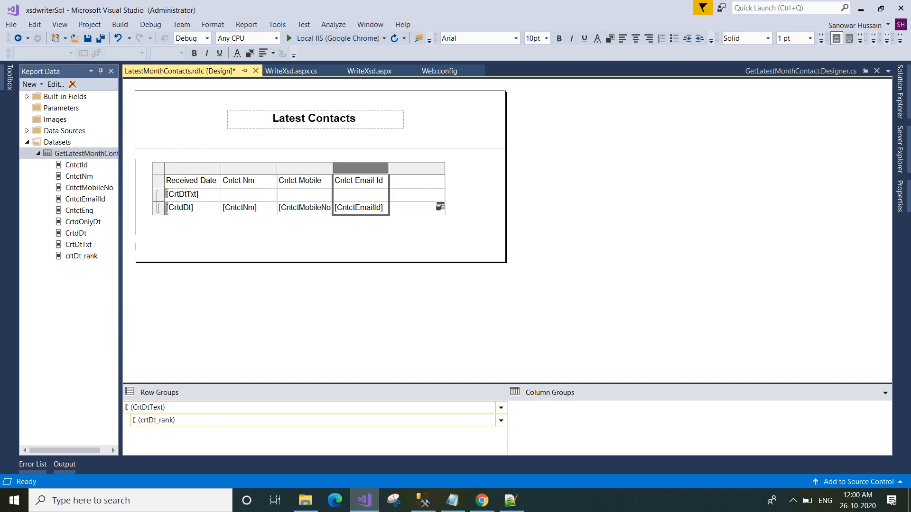
pyautogui.click(440, 206)
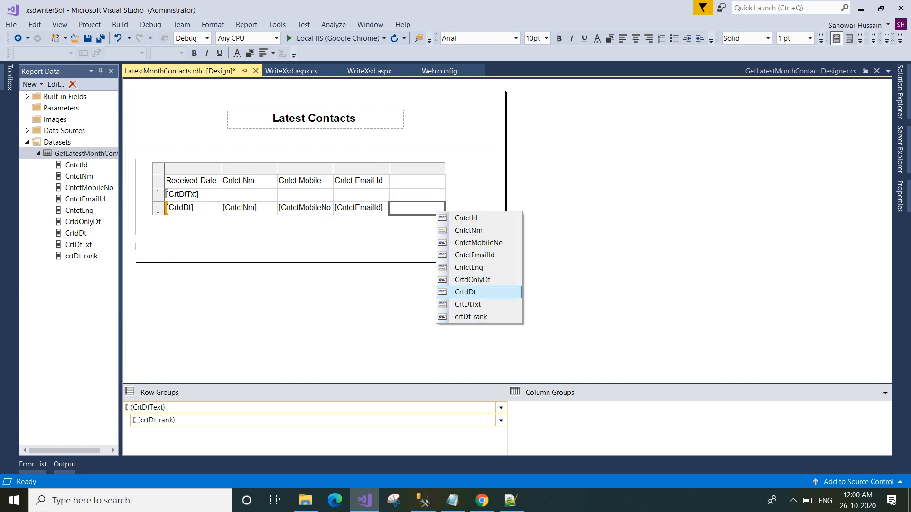
pyautogui.press('Up')
pyautogui.press('Return')
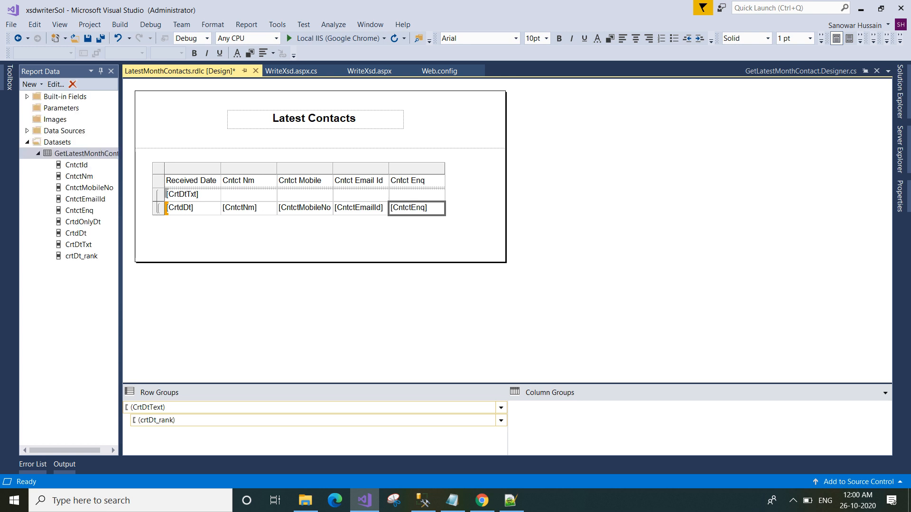
pyautogui.moveTo(445, 168); pyautogui.dragTo(498, 168)
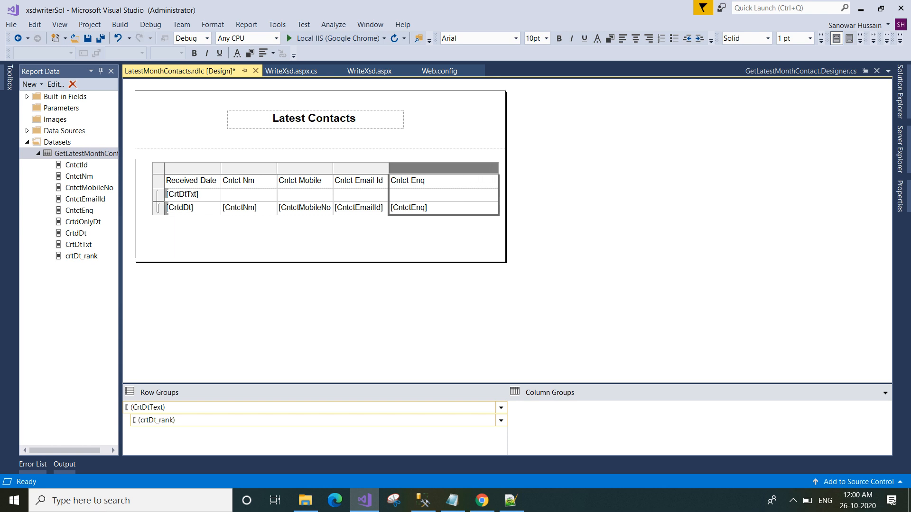
# - Show the ruler around the report design surface
pyautogui.click(548, 152)
pyautogui.rightClick(548, 153)
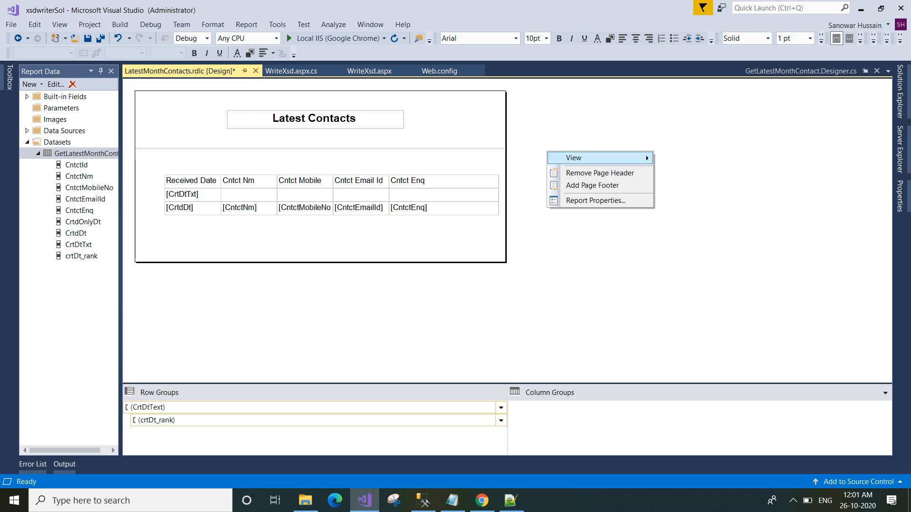
pyautogui.moveTo(597, 158)
pyautogui.click(682, 159)
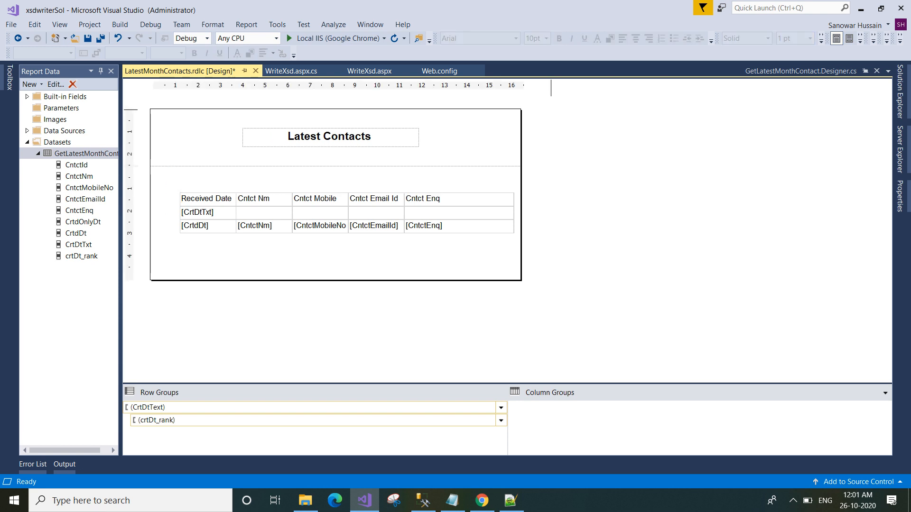
# - Examine the page units, paper size and margins in the report's page setup, leaving the settings as they are
pyautogui.rightClick(570, 137)
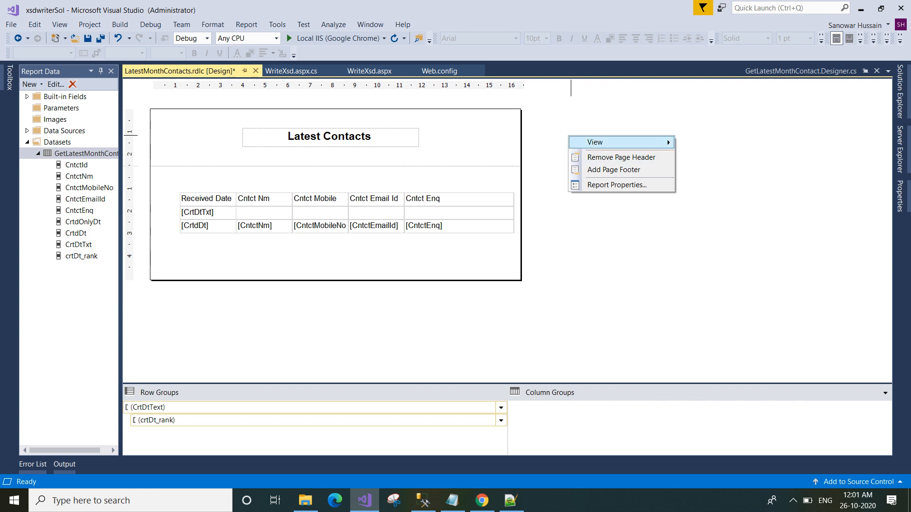
pyautogui.click(667, 140)
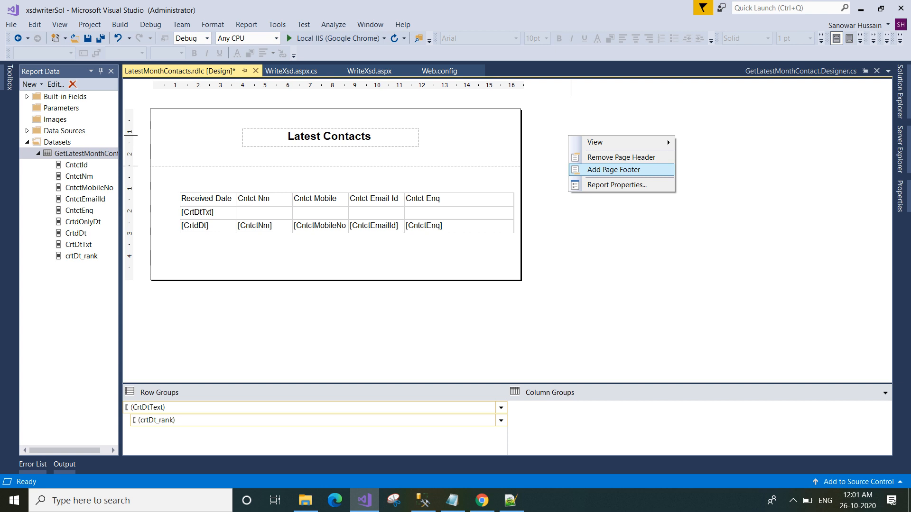
pyautogui.press('Down')
pyautogui.press('Return')
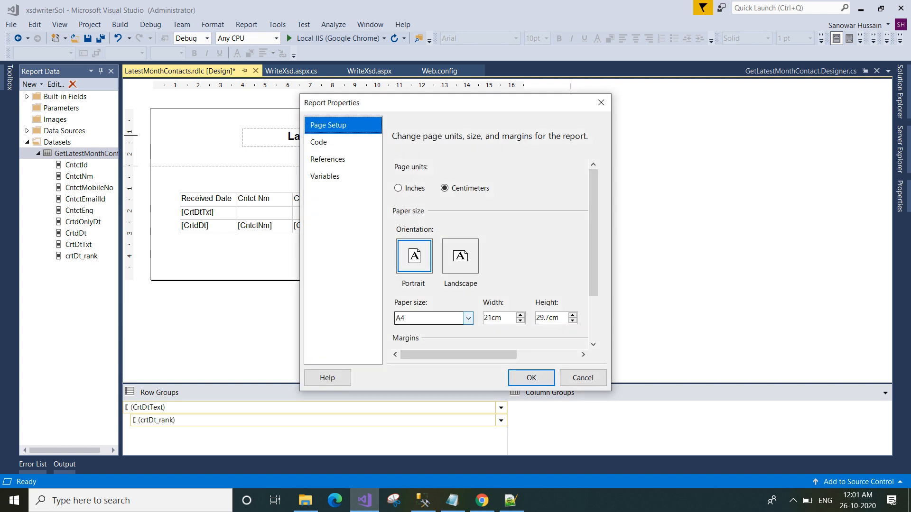
pyautogui.scroll(-2, 488, 257)
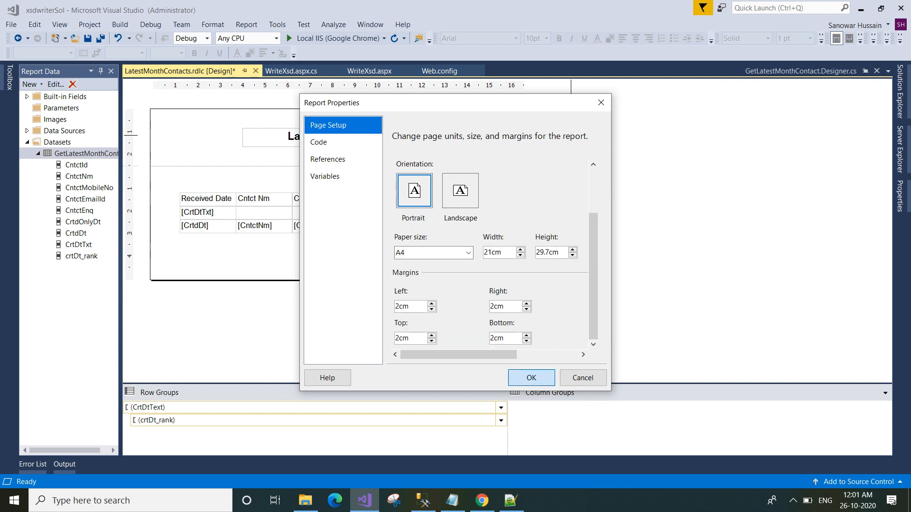
pyautogui.press('Return')
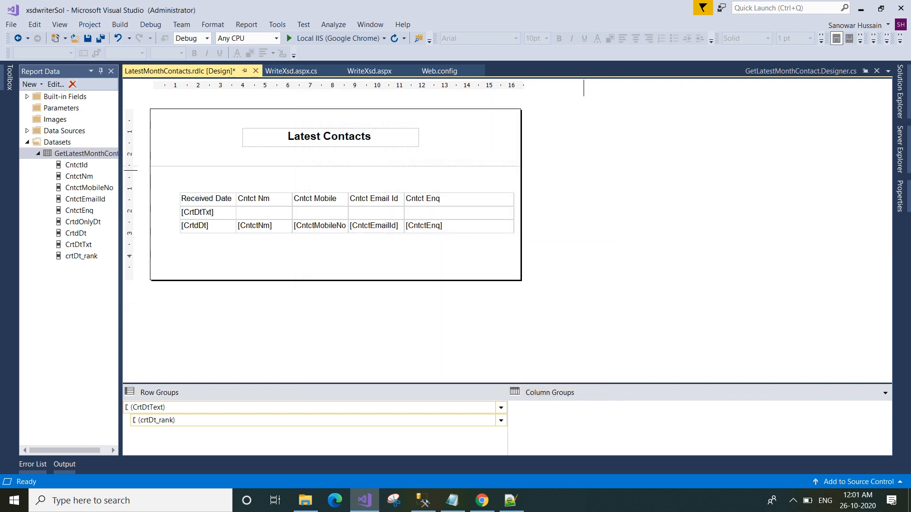
pyautogui.rightClick(581, 171)
pyautogui.press('Return')
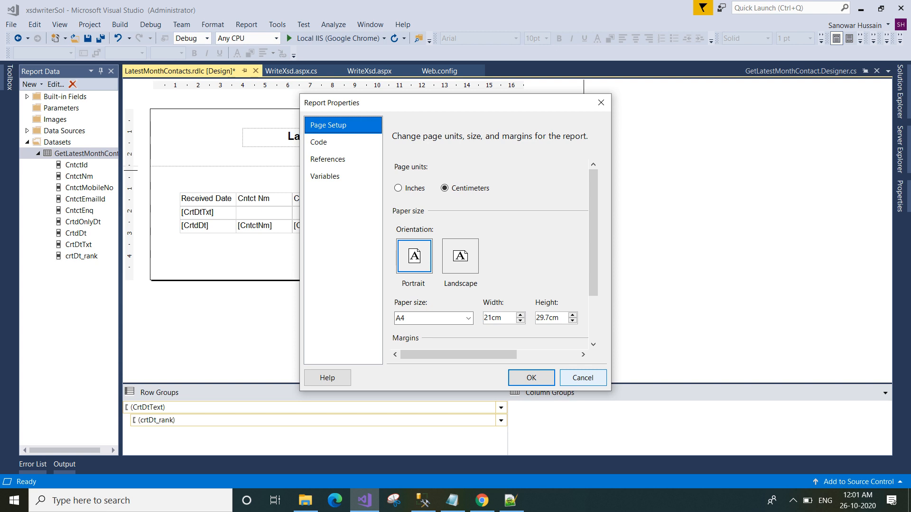
pyautogui.click(583, 378)
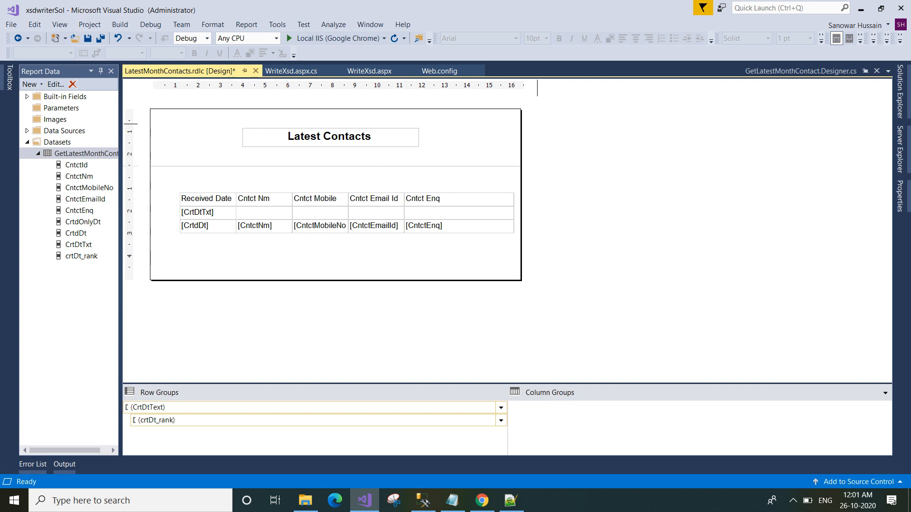
# - Save the LatestMonthContacts.rdlc report
pyautogui.hotkey('ctrl', 's')
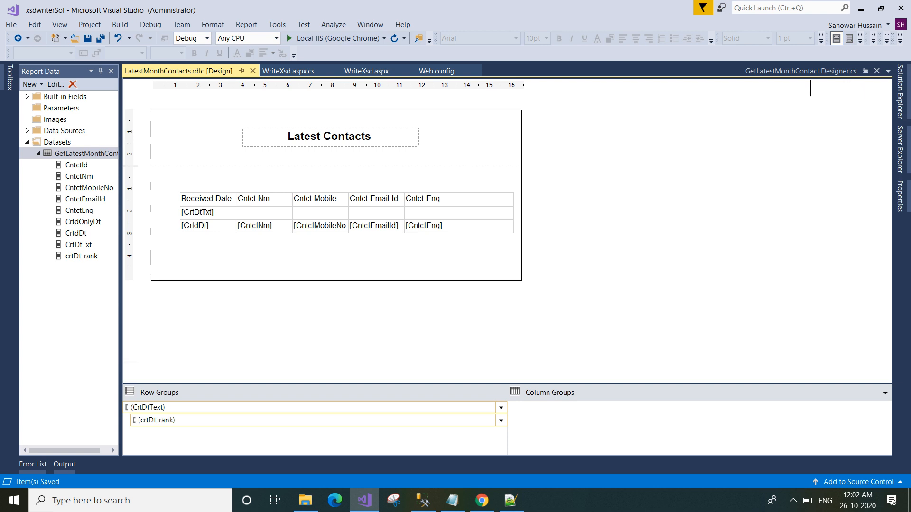
pyautogui.click(792, 500)
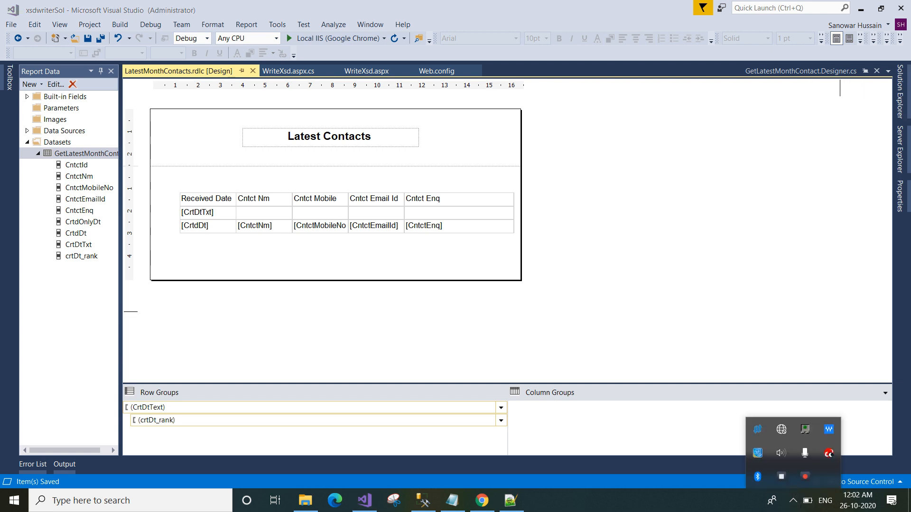